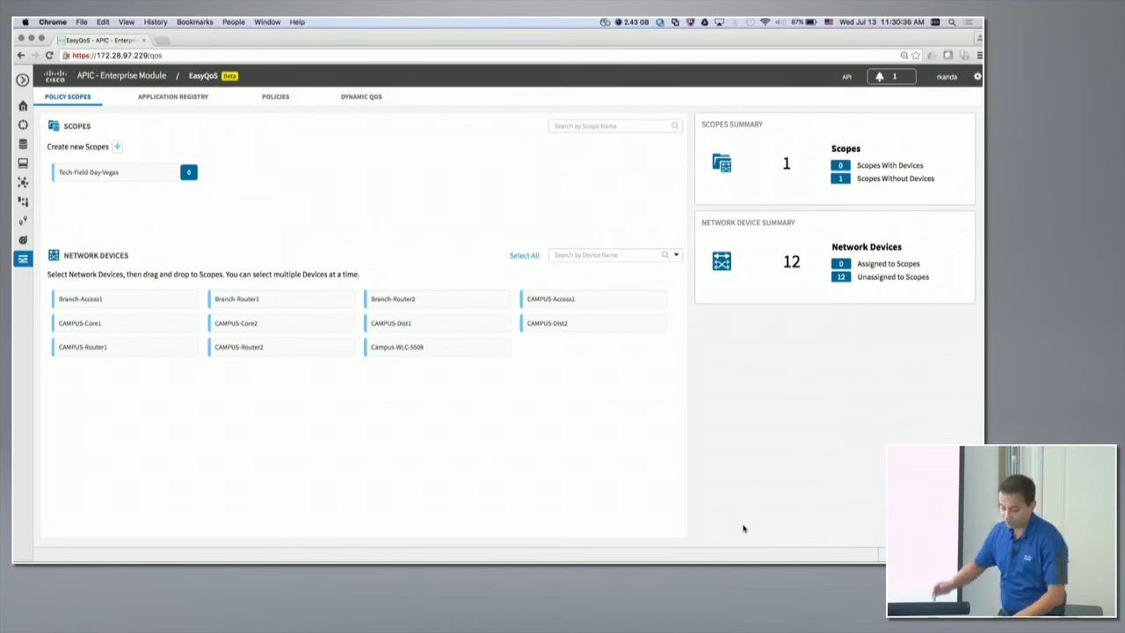
Enlarge the page and create a new policy scope named Demo.
{"action": "key", "text": "super+plus"}
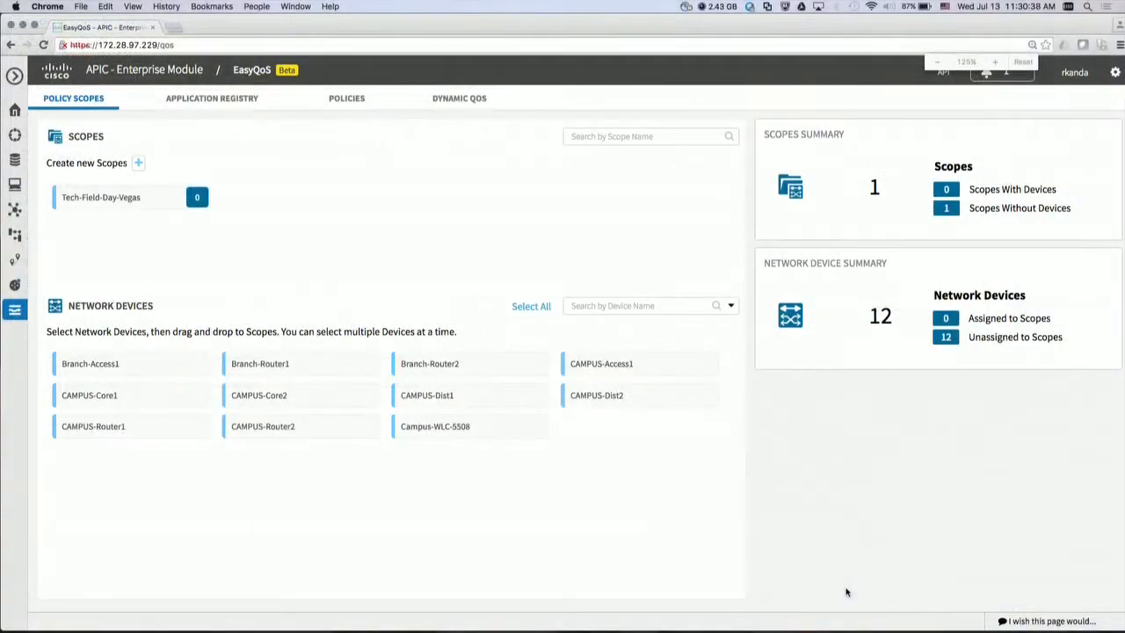
{"action": "key", "text": "super+plus"}
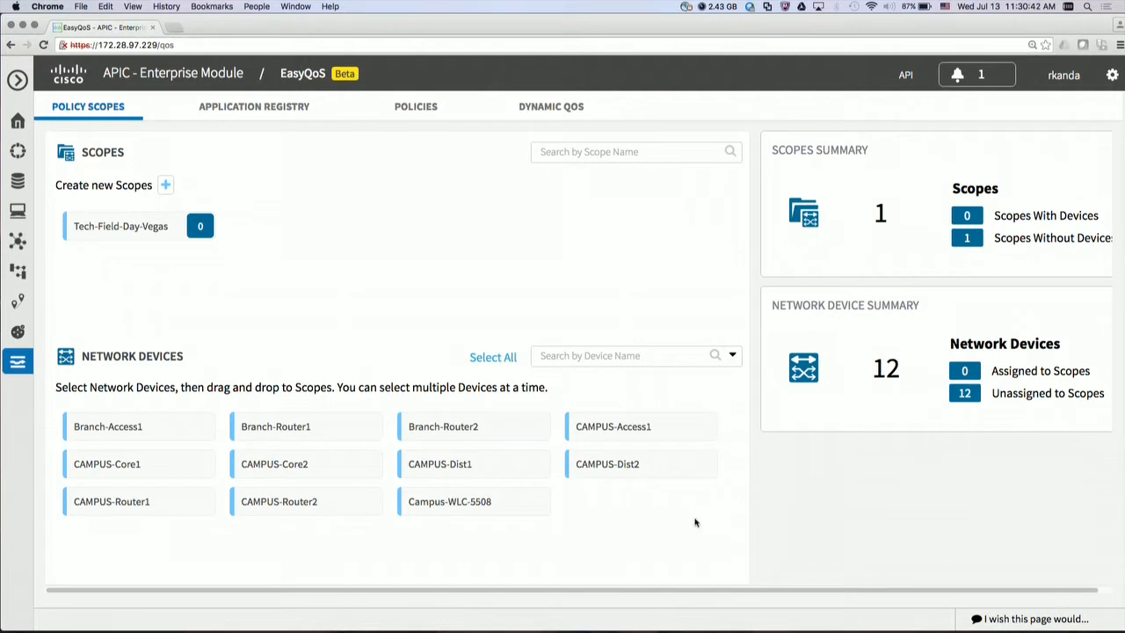
{"action": "left_click", "coordinate": [165, 184]}
{"action": "type", "text": "Demo"}
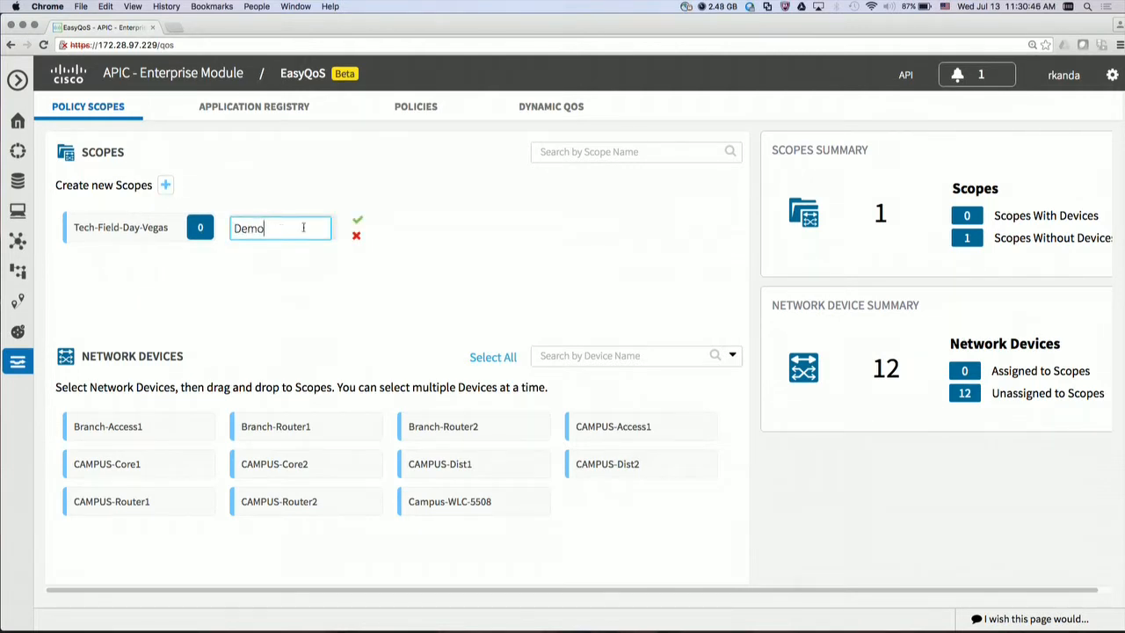
{"action": "left_click", "coordinate": [357, 221]}
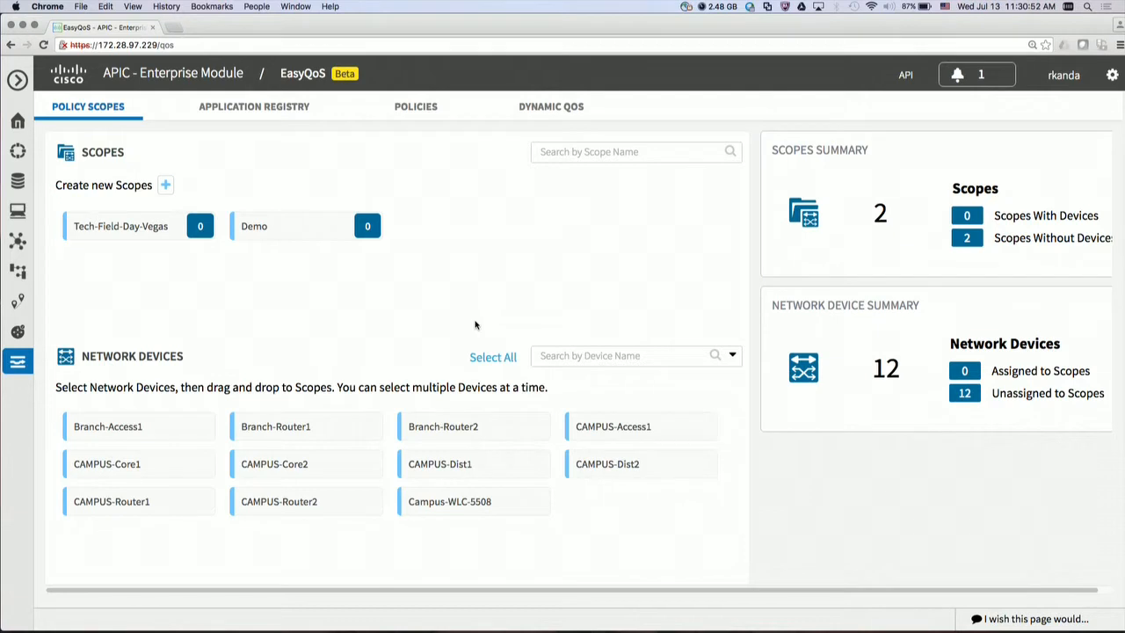
Assign the network devices Branch-Access1, Branch-Router1 and Branch-Router2 to the Tech-Field-Day-Vegas scope.
{"action": "left_click", "coordinate": [199, 430]}
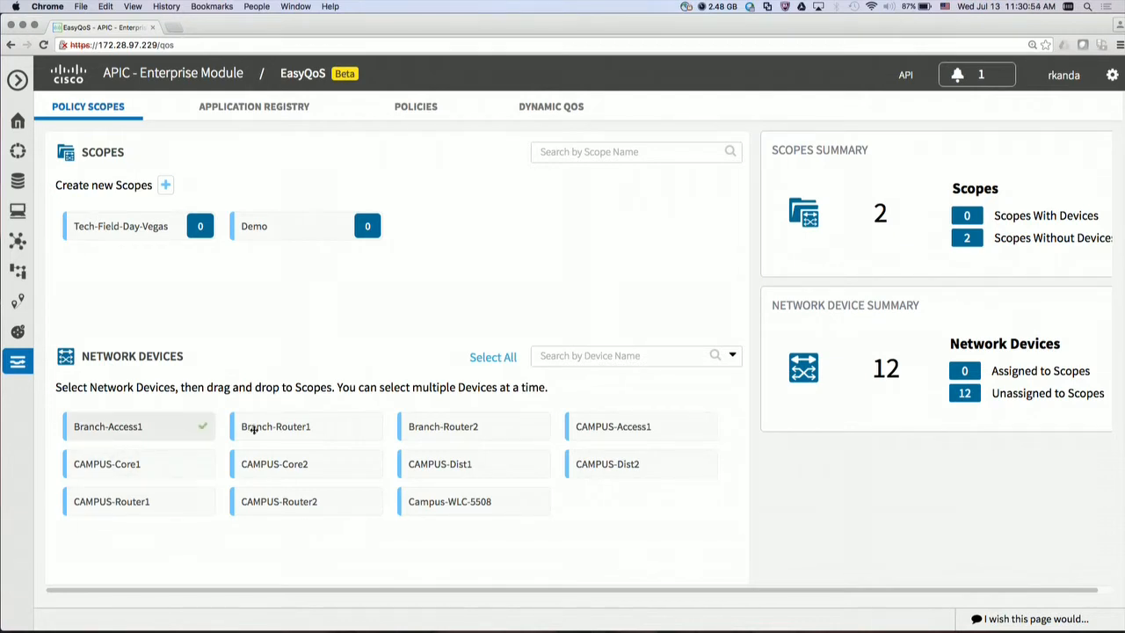
{"action": "left_click", "coordinate": [358, 427]}
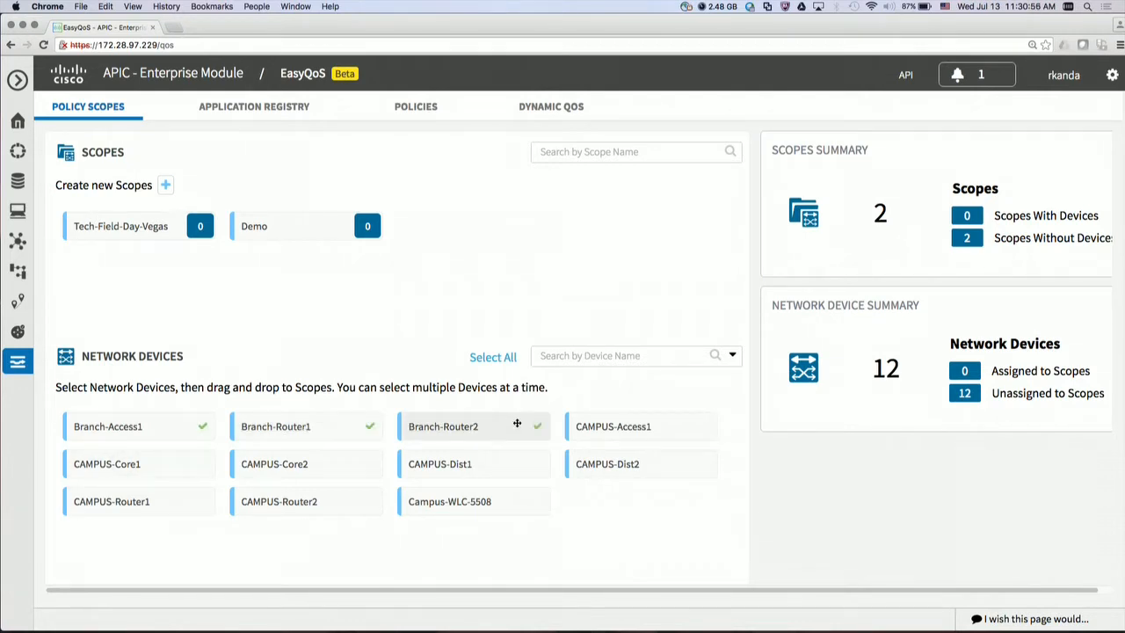
{"action": "left_click_drag", "start_coordinate": [339, 425], "coordinate": [162, 241]}
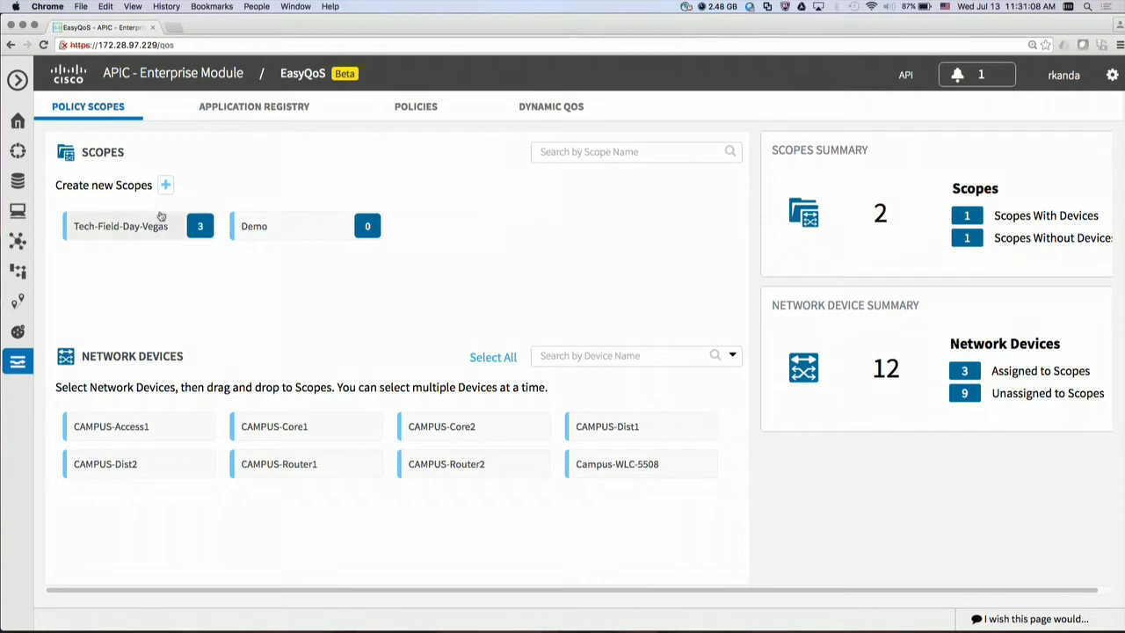
In the application registry, mark the Network Control applications bgp and capwap-control as favorites.
{"action": "left_click", "coordinate": [247, 111]}
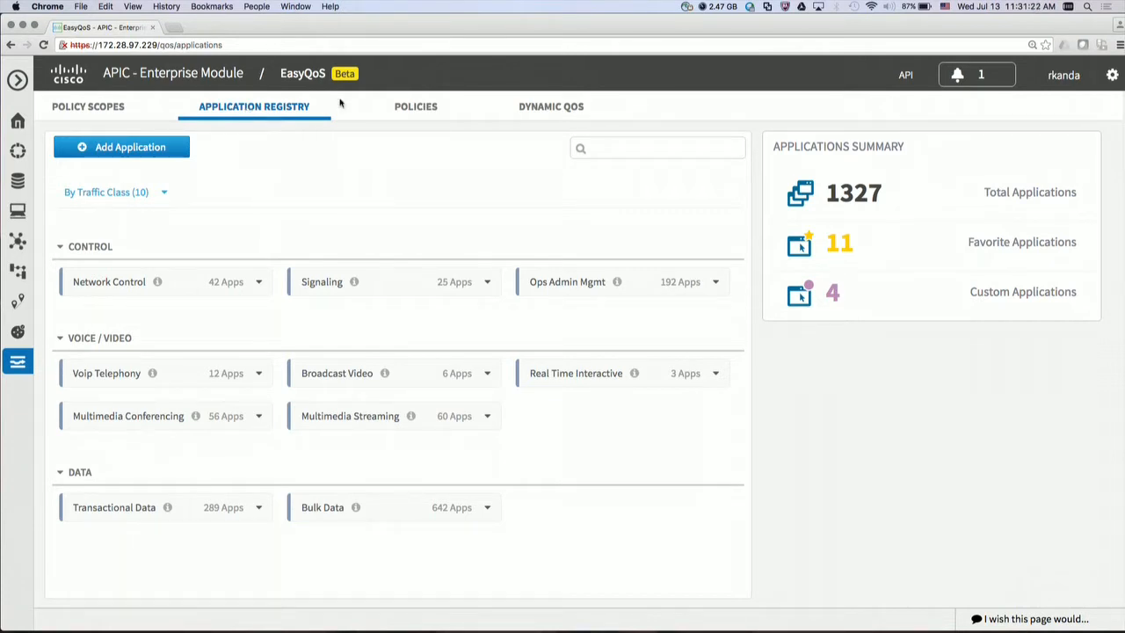
{"action": "left_click", "coordinate": [230, 282]}
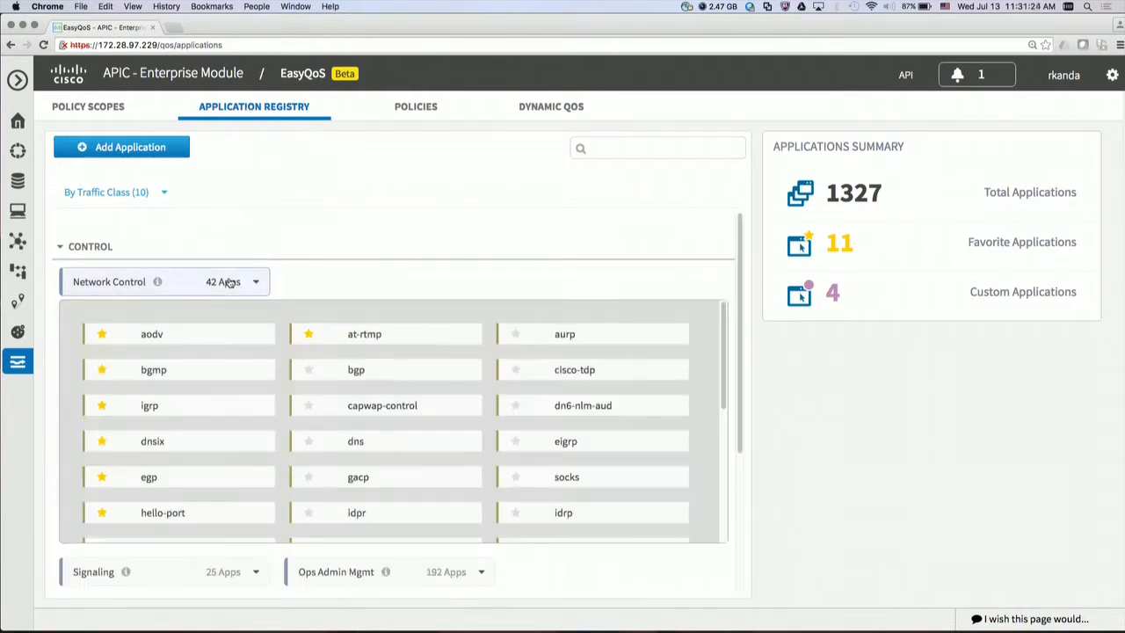
{"action": "left_click", "coordinate": [308, 371]}
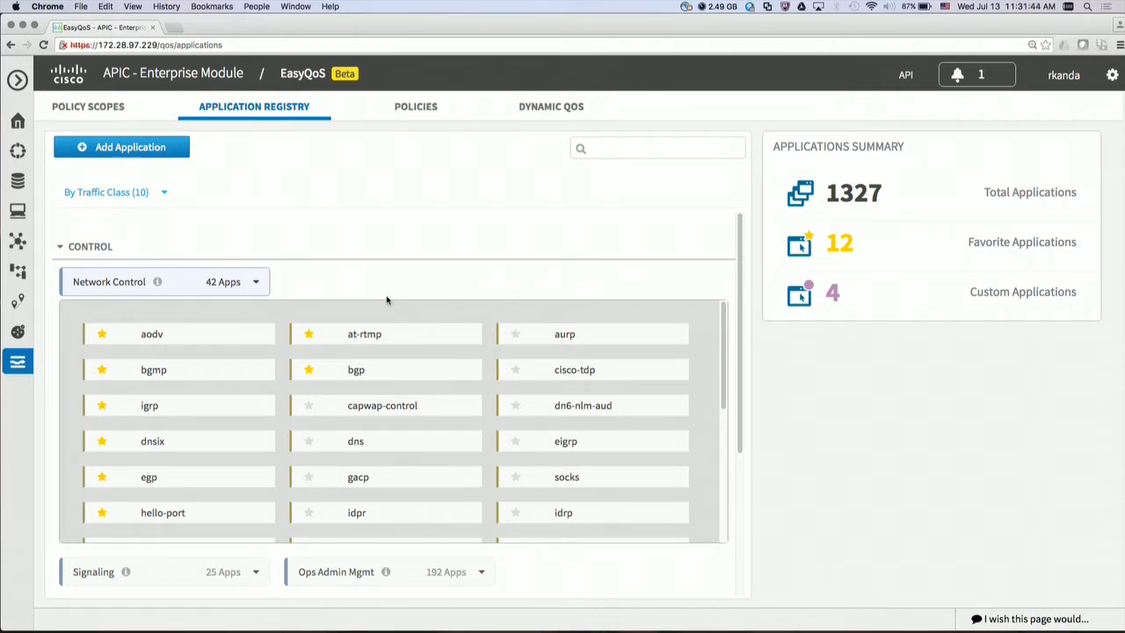
{"action": "left_click", "coordinate": [309, 407]}
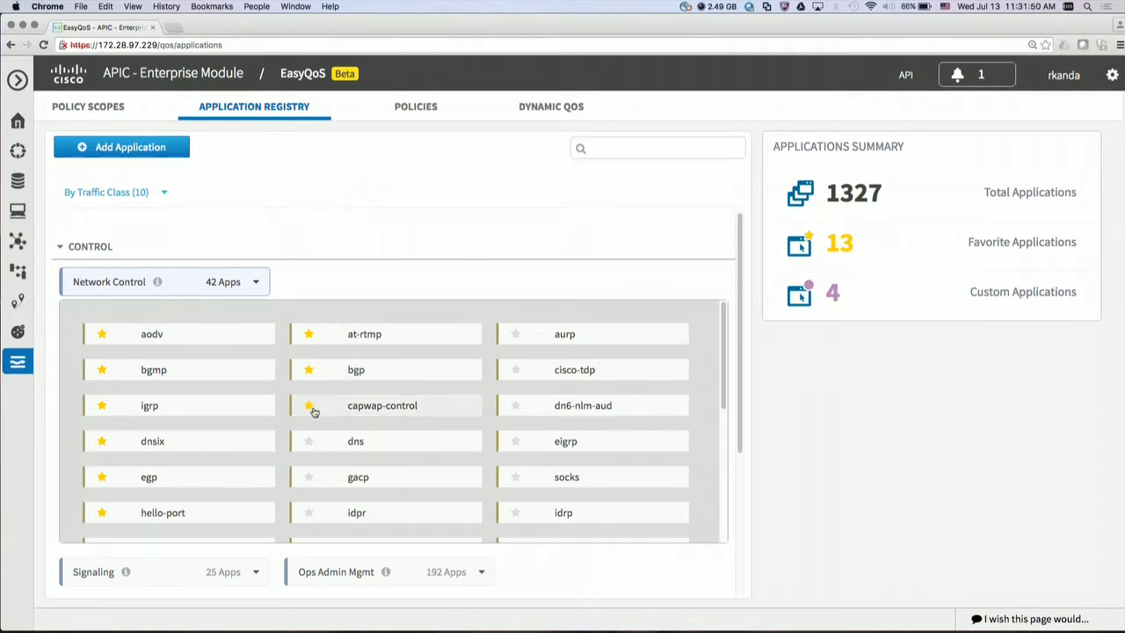
Start a new application named Tech-Field-Demo and set its type to Server IP/Port.
{"action": "left_click", "coordinate": [128, 149]}
{"action": "left_click", "coordinate": [932, 194]}
{"action": "type", "text": "Te"}
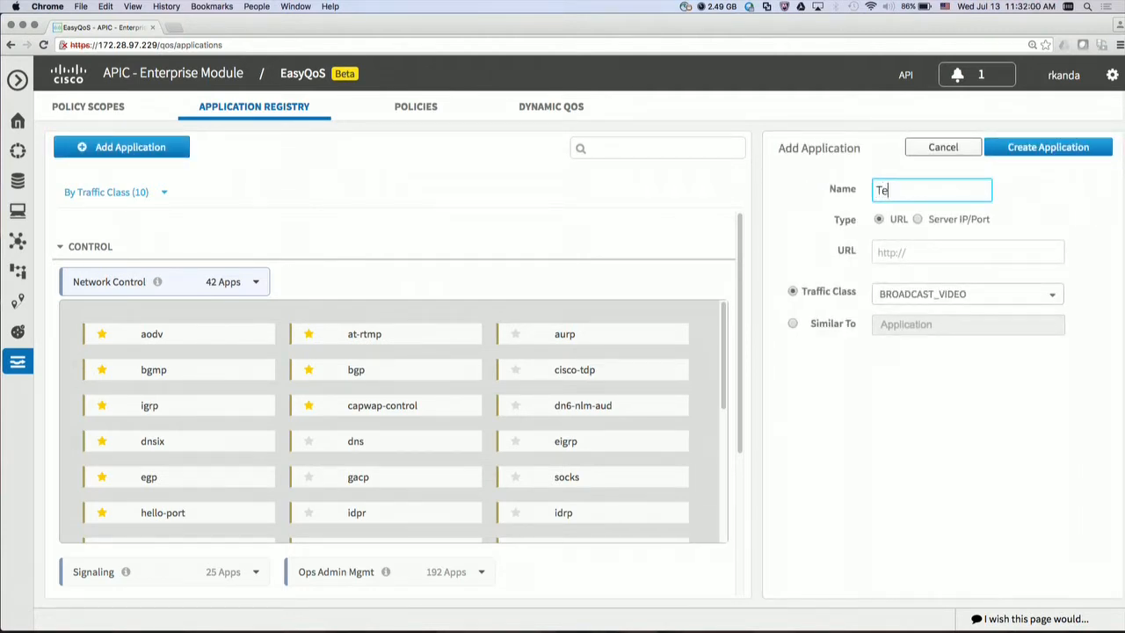
{"action": "type", "text": "ch-Field-Demo"}
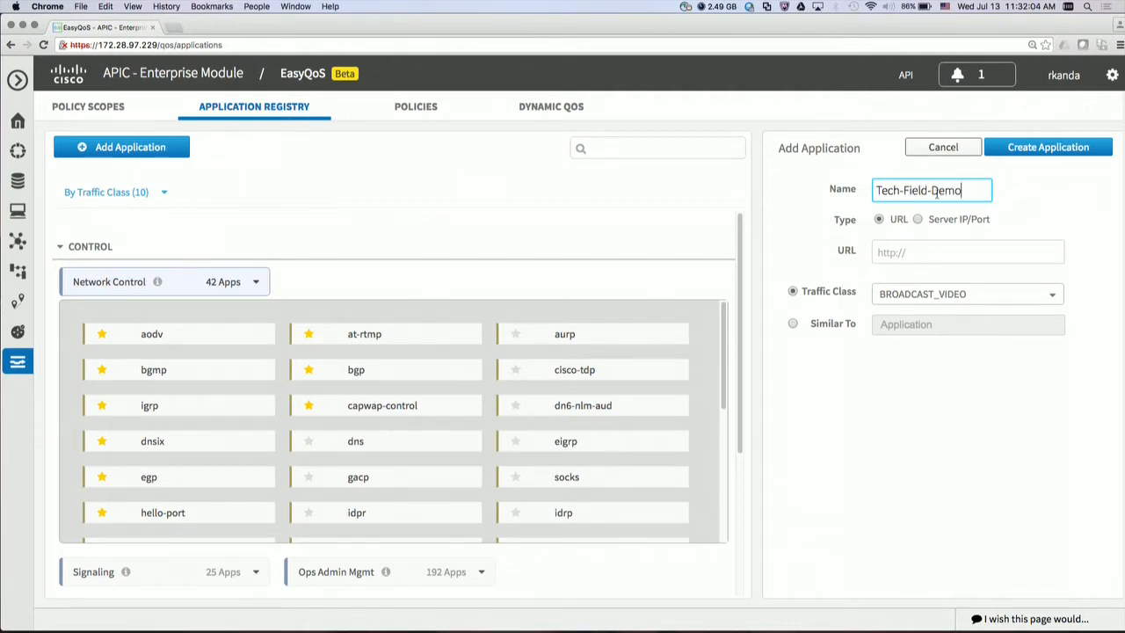
{"action": "left_click", "coordinate": [917, 220]}
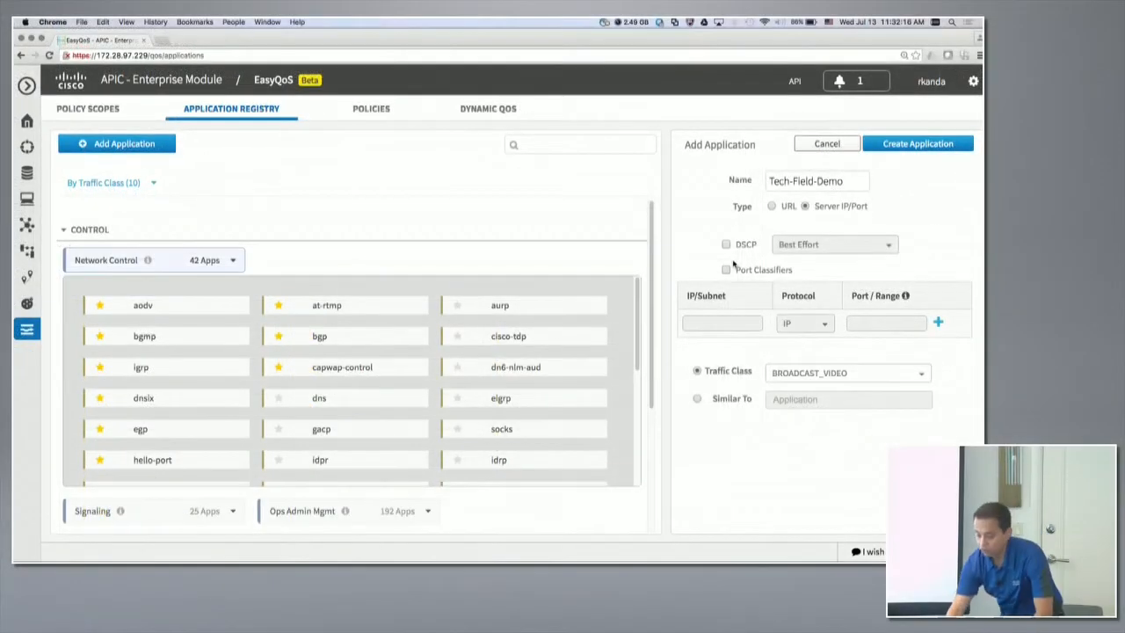
Enable port classifiers for the new application and enter the subnet 20.20.20.0/24.
{"action": "left_click", "coordinate": [726, 270]}
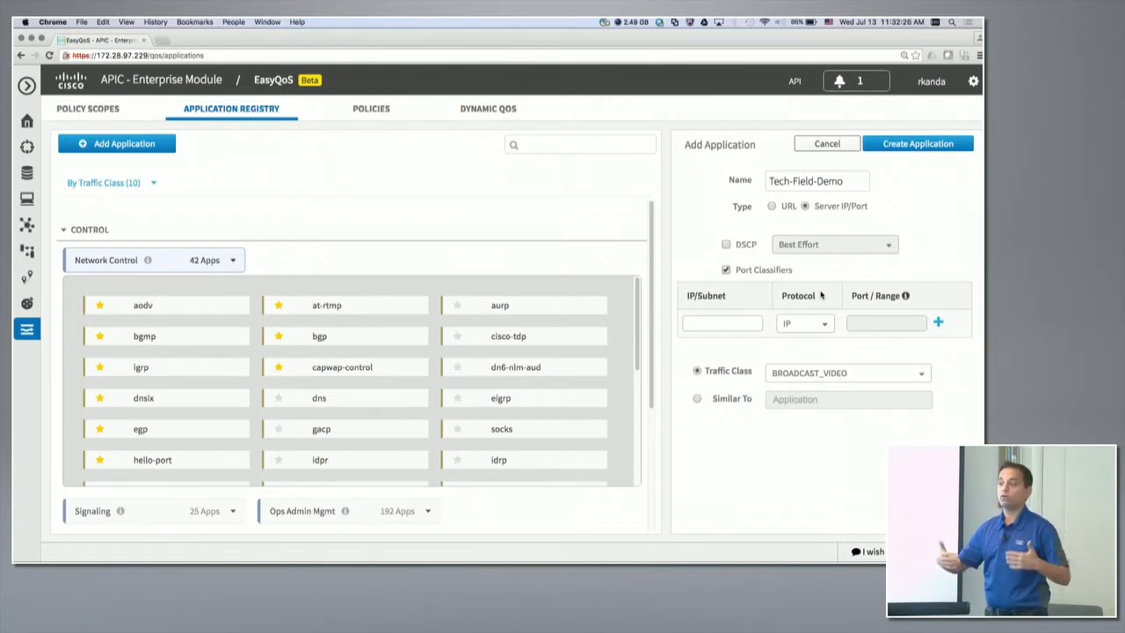
{"action": "left_click", "coordinate": [721, 324]}
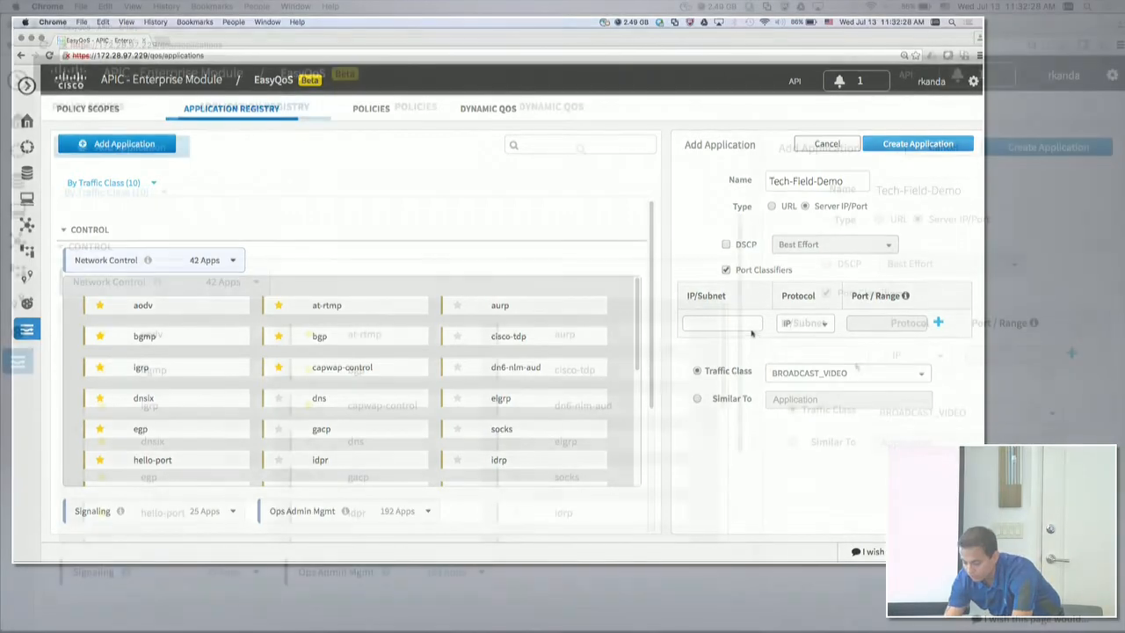
{"action": "type", "text": "20.20.20"}
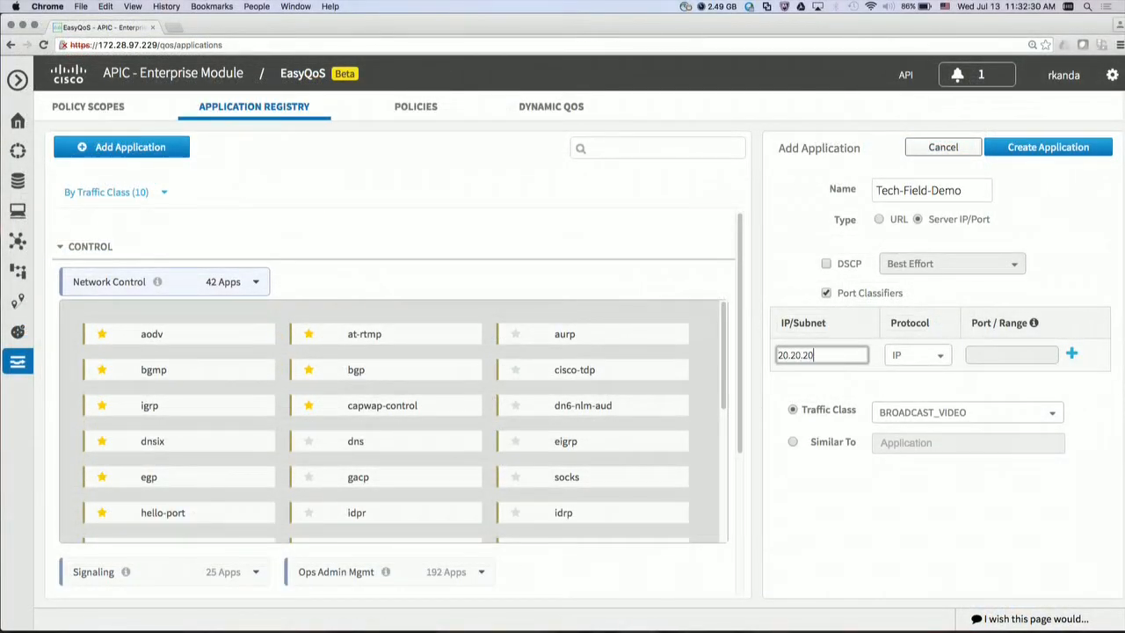
{"action": "type", "text": ".0/24"}
Set the port classifier's protocol to TCP and its port range to 4000-4050.
{"action": "left_click", "coordinate": [939, 355]}
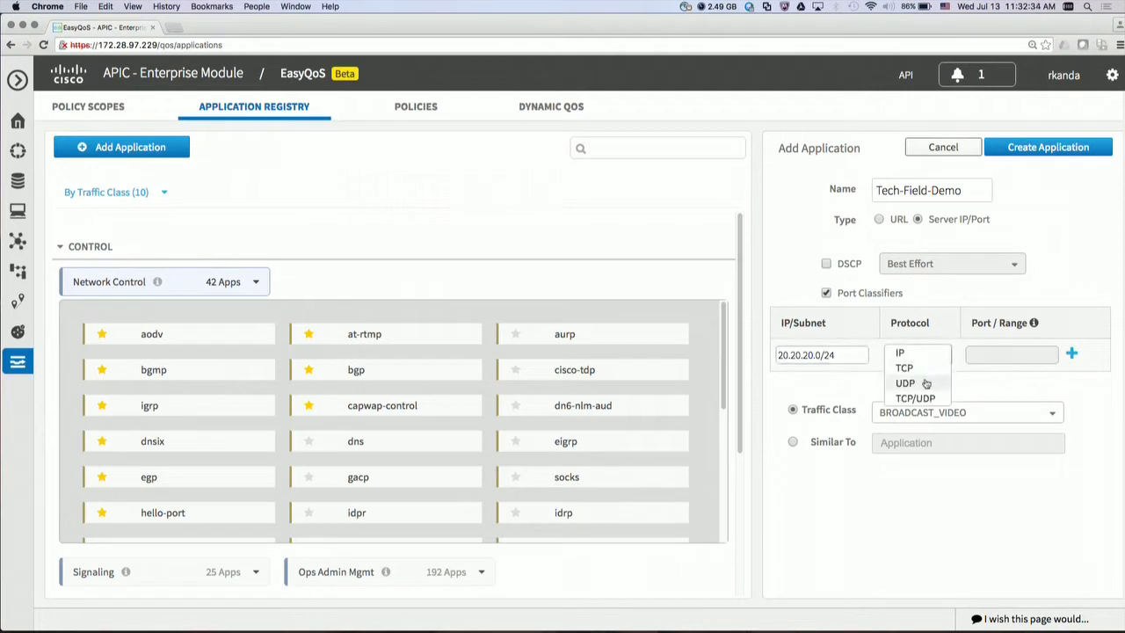
{"action": "left_click", "coordinate": [912, 364]}
{"action": "left_click", "coordinate": [983, 356]}
{"action": "type", "text": "4000-4050"}
{"action": "left_click", "coordinate": [1071, 356]}
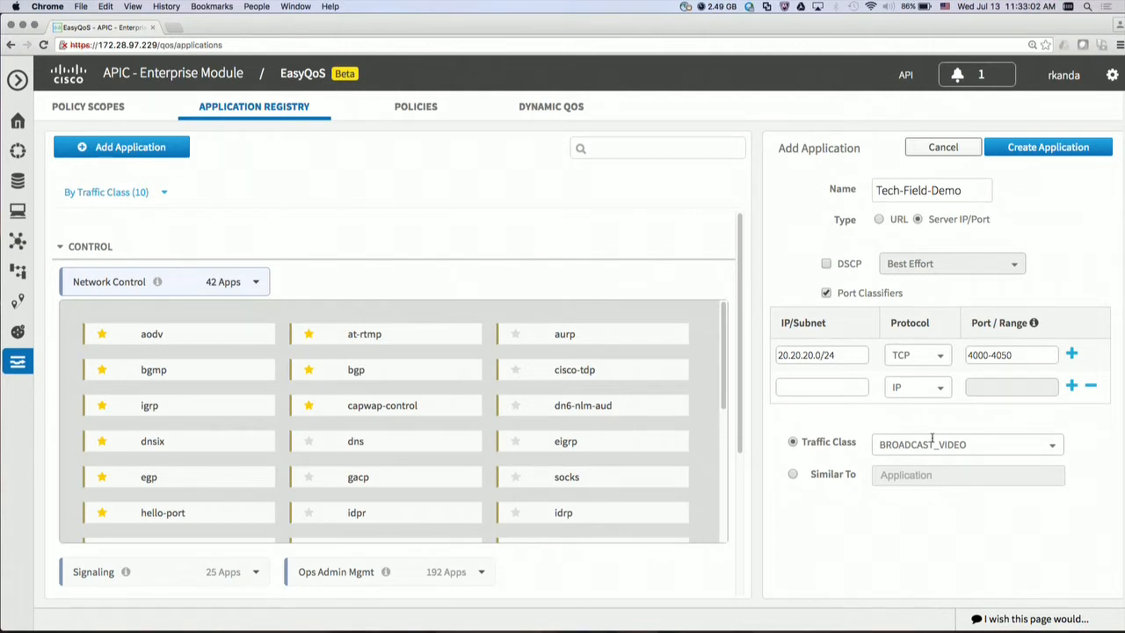
{"action": "left_click", "coordinate": [1045, 151]}
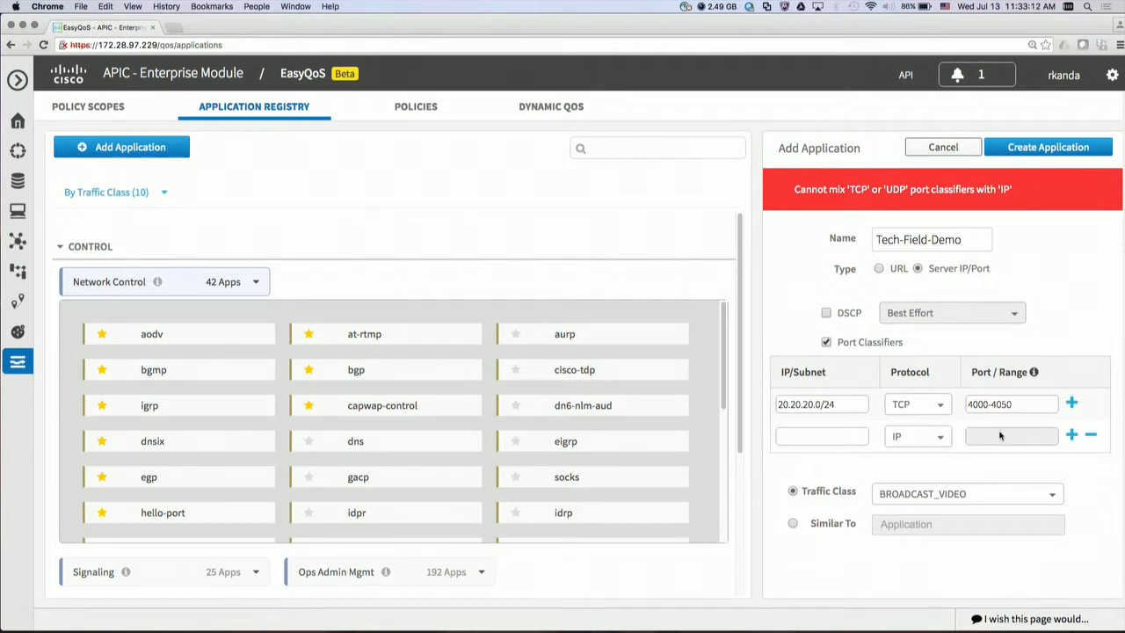
{"action": "left_click", "coordinate": [1090, 436]}
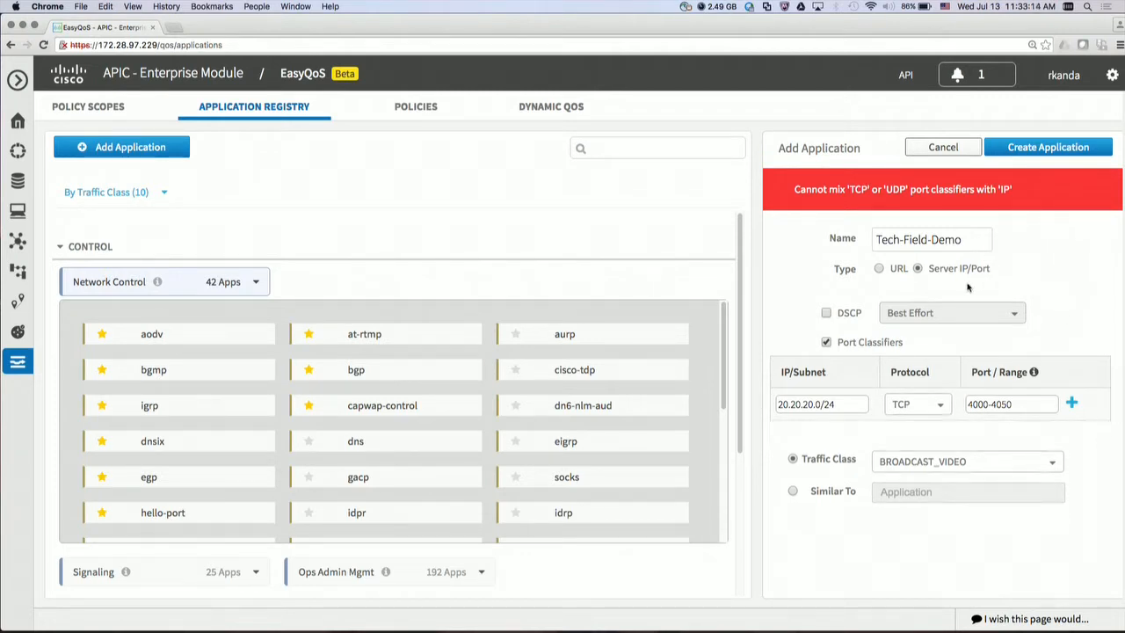
Create the Tech-Field-Demo application, accepting that its protocol and port are shared with another application.
{"action": "left_click", "coordinate": [1037, 151]}
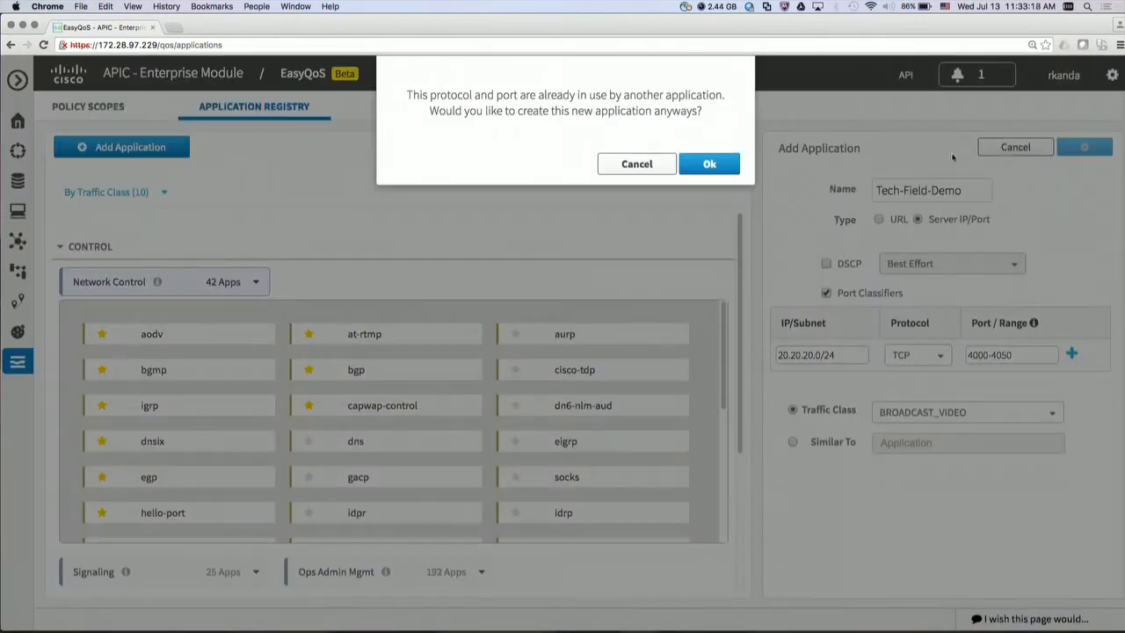
{"action": "left_click", "coordinate": [714, 164]}
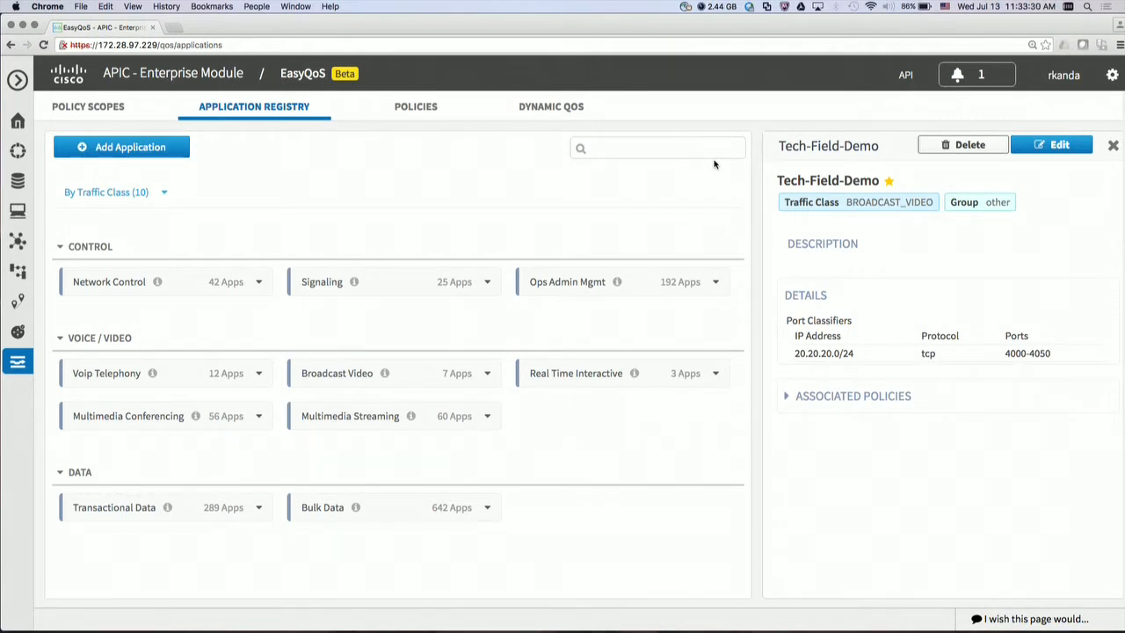
Open the policies of the Tech-Field-Day-Vegas scope.
{"action": "left_click", "coordinate": [410, 106]}
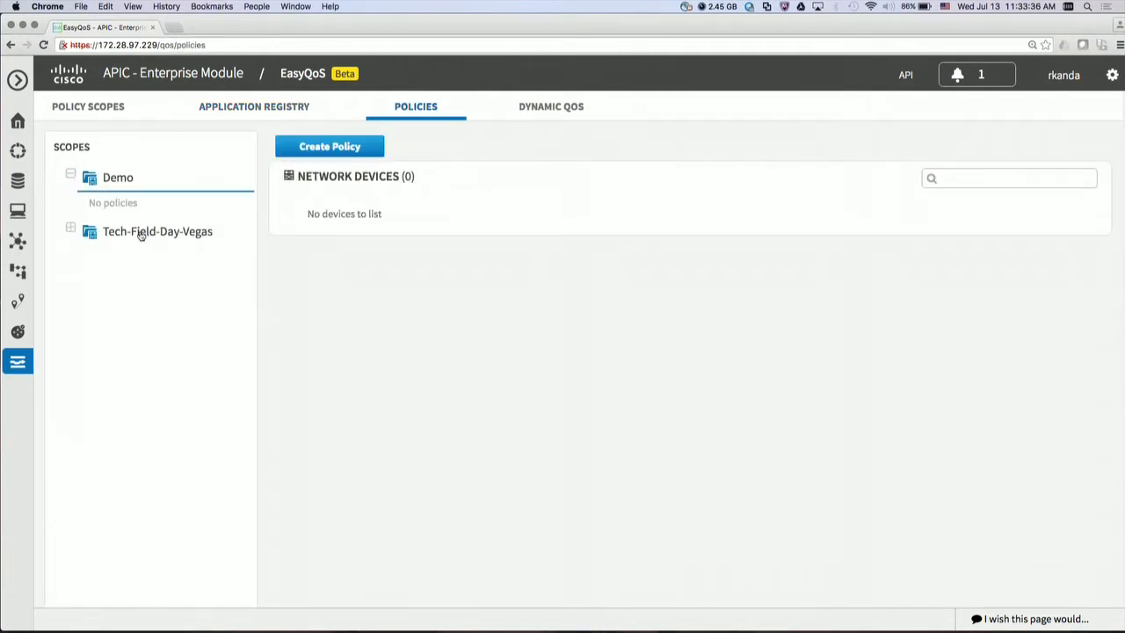
{"action": "left_click", "coordinate": [141, 235]}
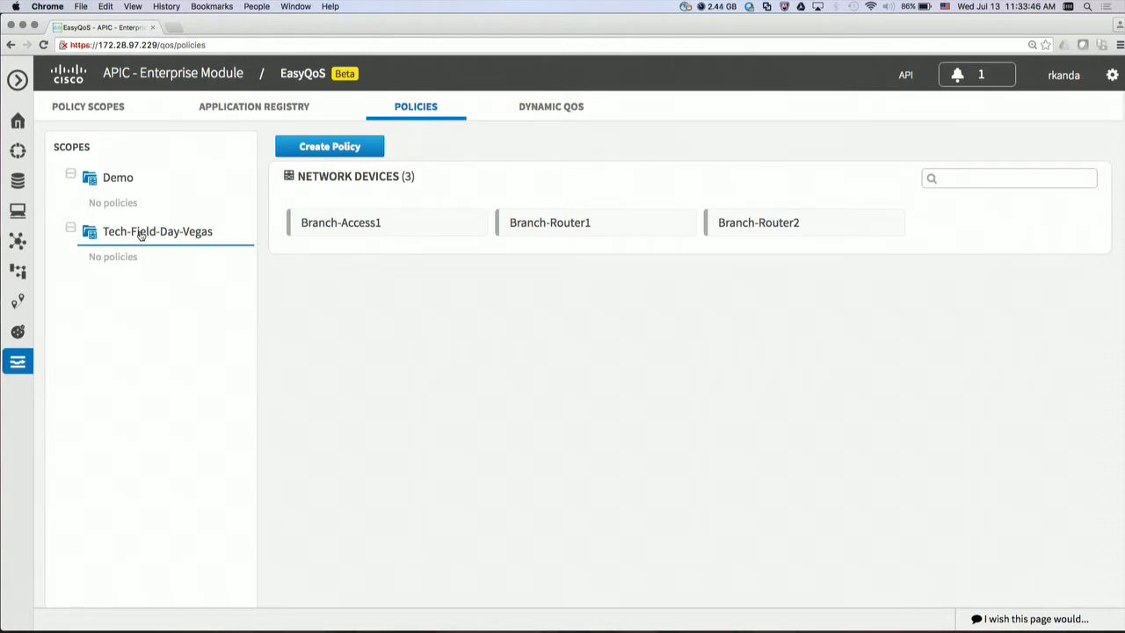
Switch to Terminal and check the Branch-Router1 and Branch-Access1 SSH consoles.
{"action": "key", "text": "super+Tab"}
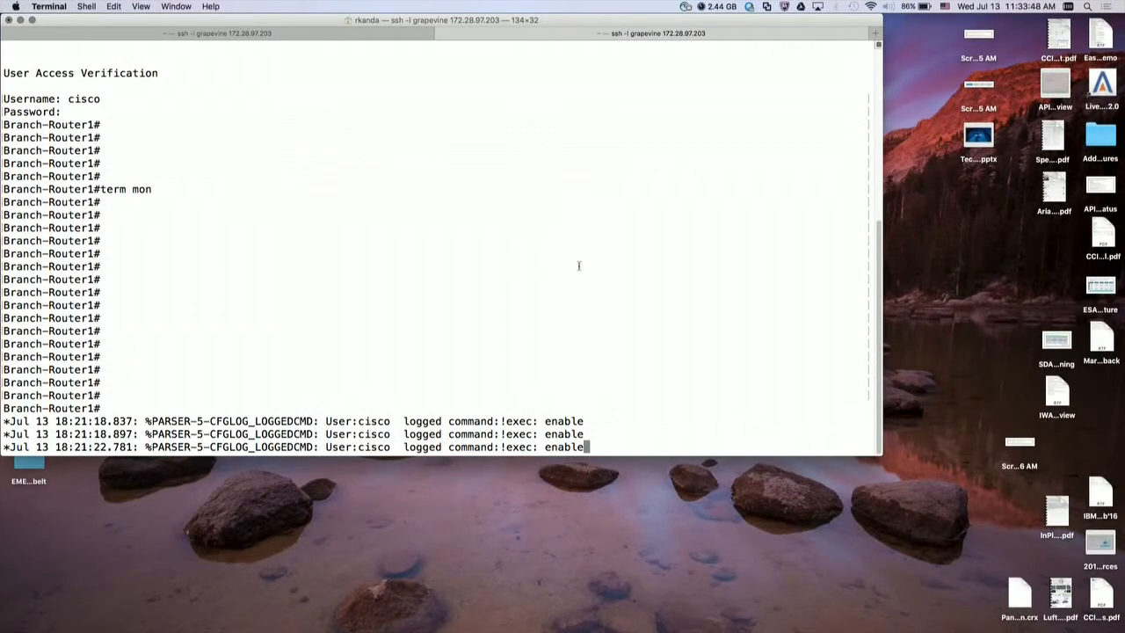
{"action": "key", "text": "Return"}
{"action": "key", "text": "Return"}
{"action": "key", "text": "Return"}
{"action": "key", "text": "Return"}
{"action": "key", "text": "Return"}
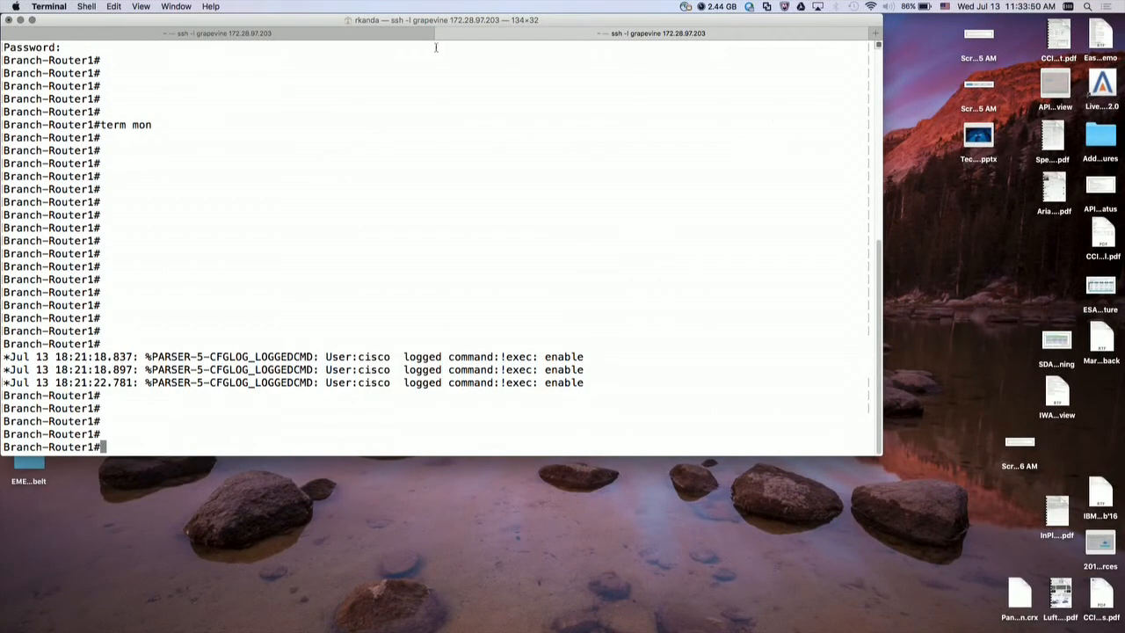
{"action": "left_click", "coordinate": [393, 37]}
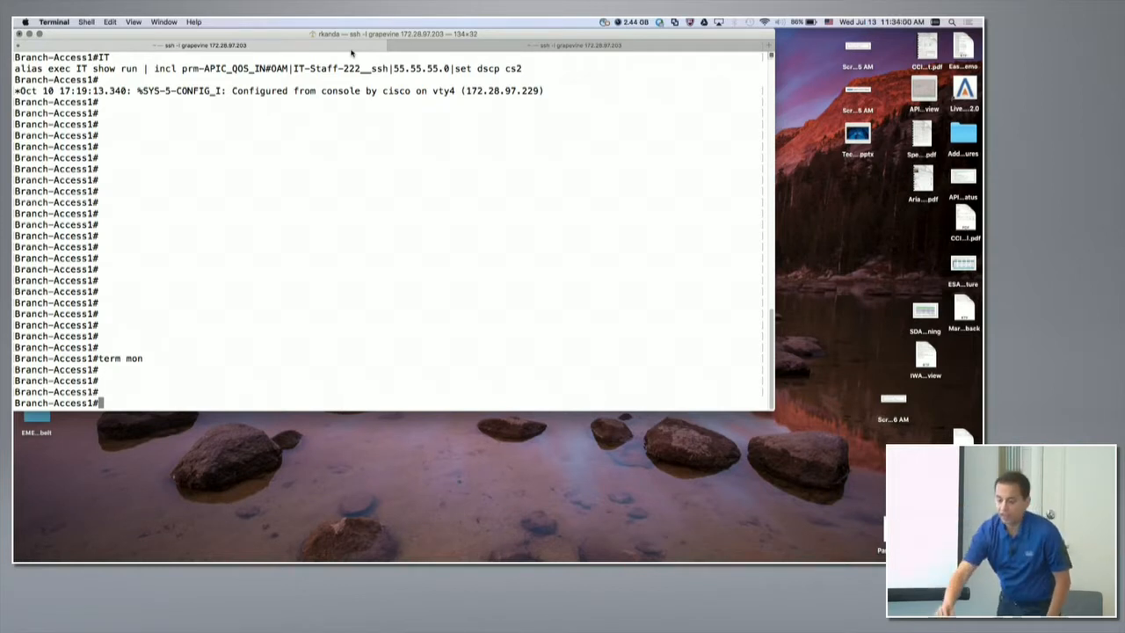
{"action": "left_click", "coordinate": [453, 45]}
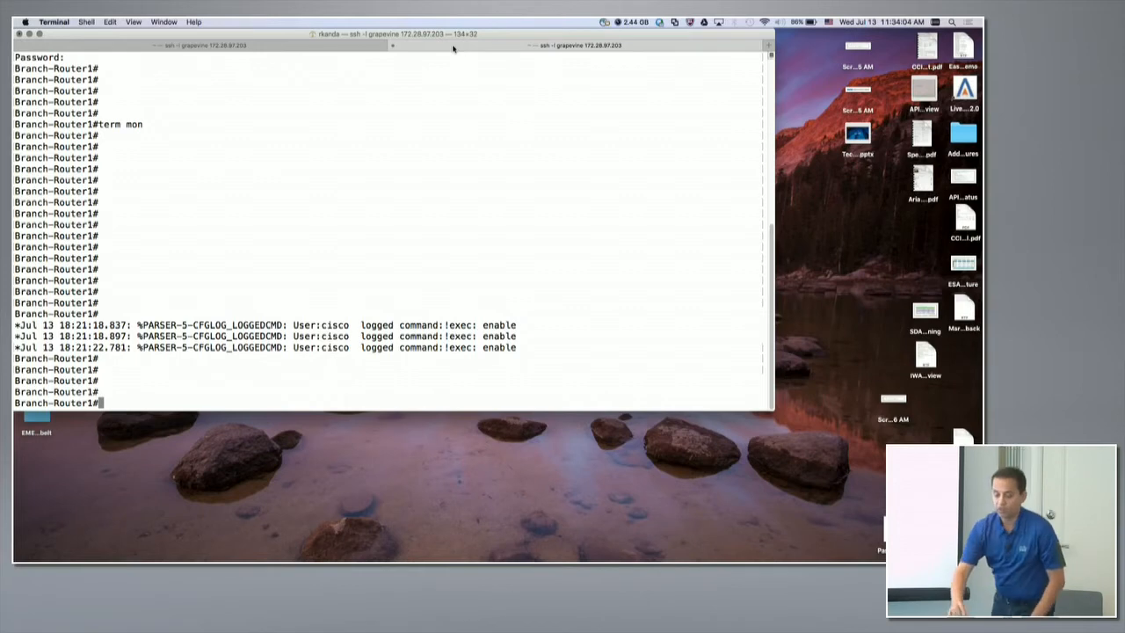
{"action": "left_click_drag", "start_coordinate": [392, 35], "coordinate": [425, 33]}
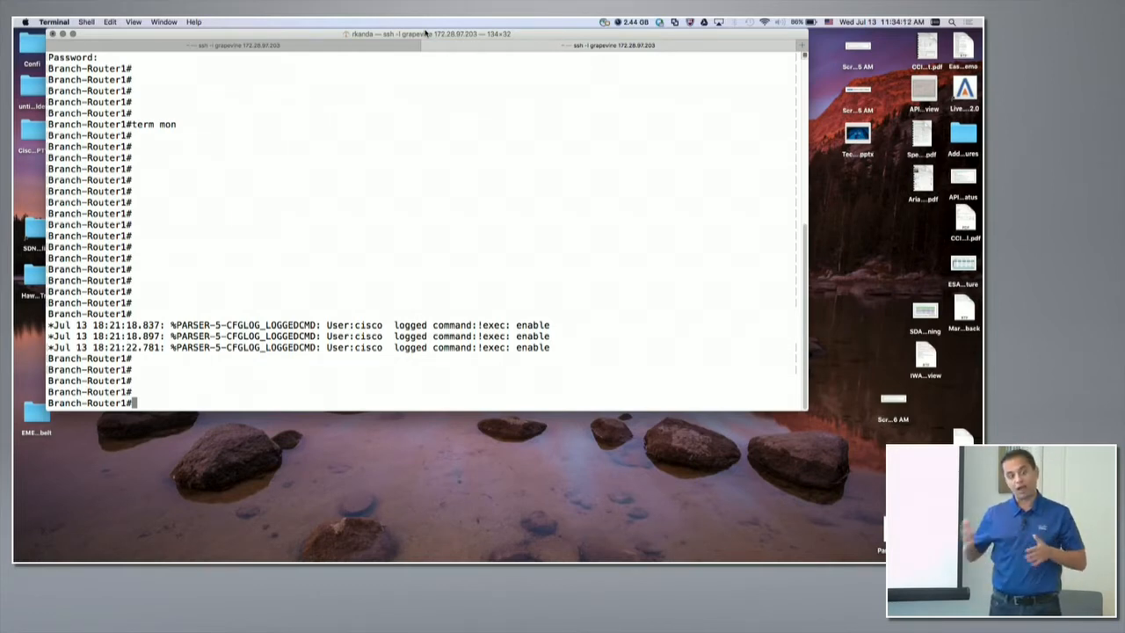
Switch back to Chrome and start a new policy named Tech-Field-QoS-LV for the Tech-Field-Day-Vegas scope.
{"action": "key", "text": "super+Tab"}
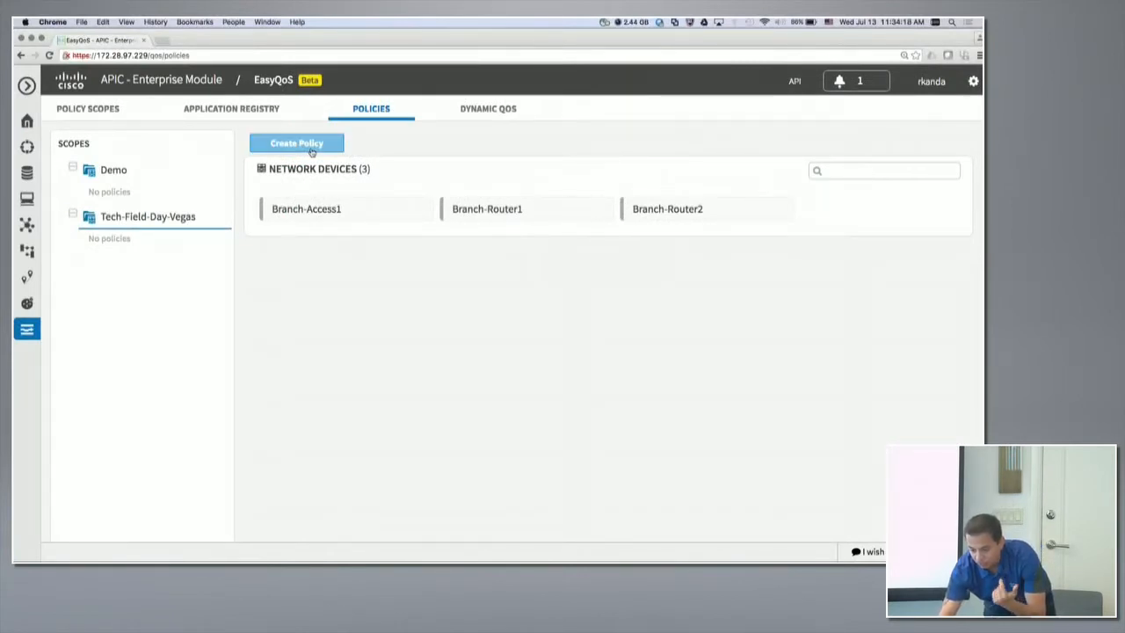
{"action": "left_click", "coordinate": [310, 148]}
{"action": "left_click", "coordinate": [381, 195]}
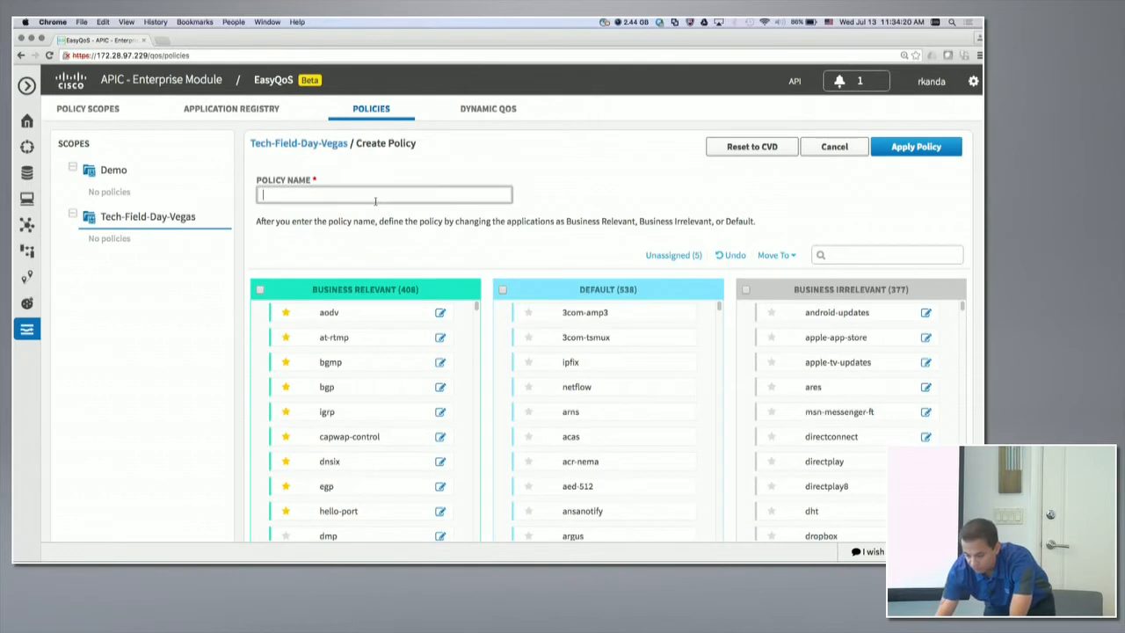
{"action": "type", "text": "Tech-Fie"}
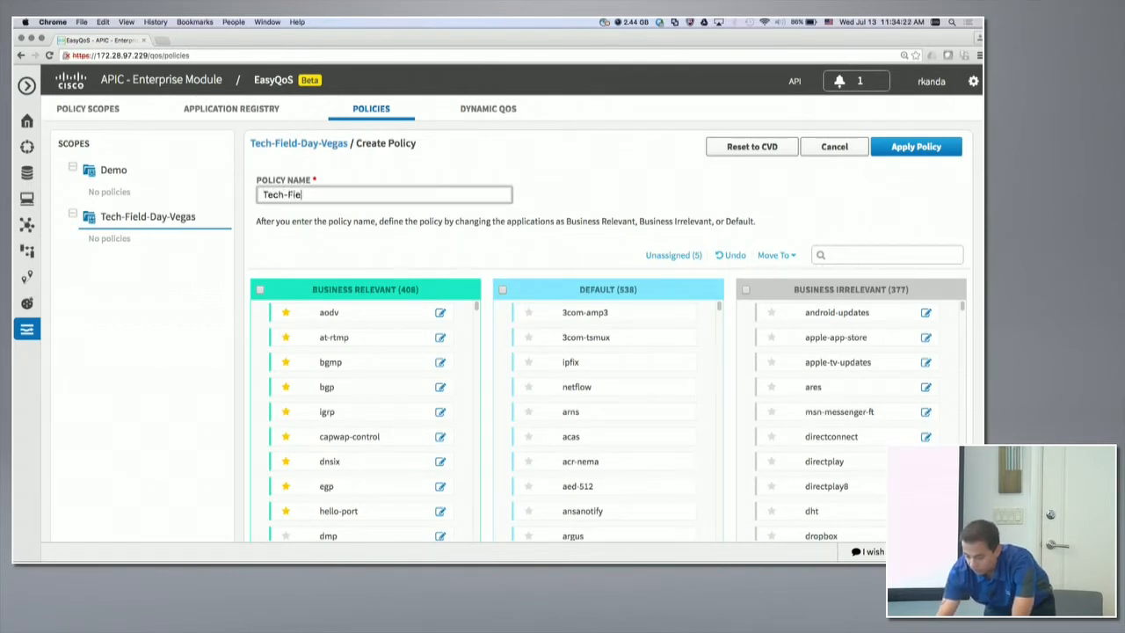
{"action": "type", "text": "ld-QoS-Las"}
{"action": "key", "text": "BackSpace"}
{"action": "key", "text": "BackSpace"}
{"action": "key", "text": "BackSpace"}
{"action": "type", "text": "V"}
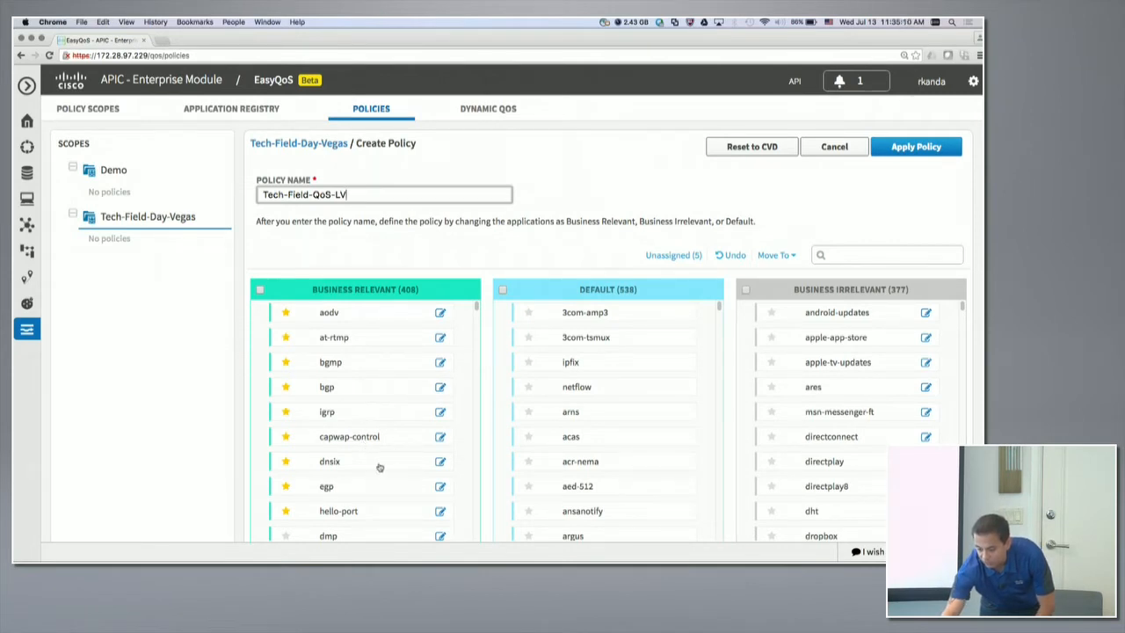
Move dnsix and all the remaining Business Relevant applications to the Default category.
{"action": "left_click_drag", "start_coordinate": [379, 467], "coordinate": [556, 442]}
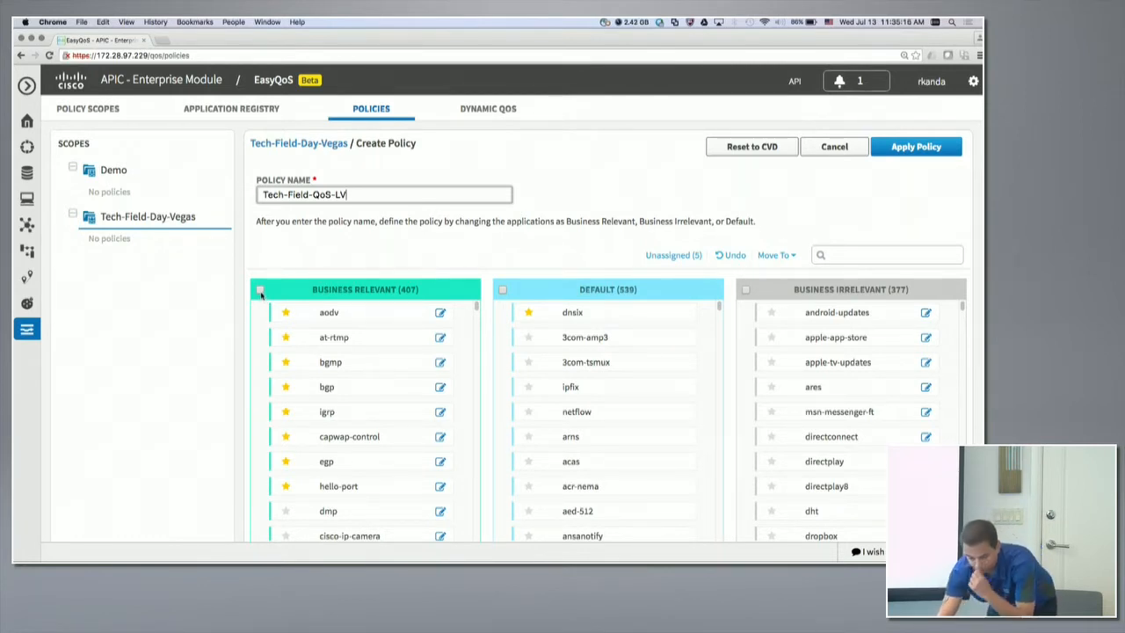
{"action": "left_click", "coordinate": [260, 290]}
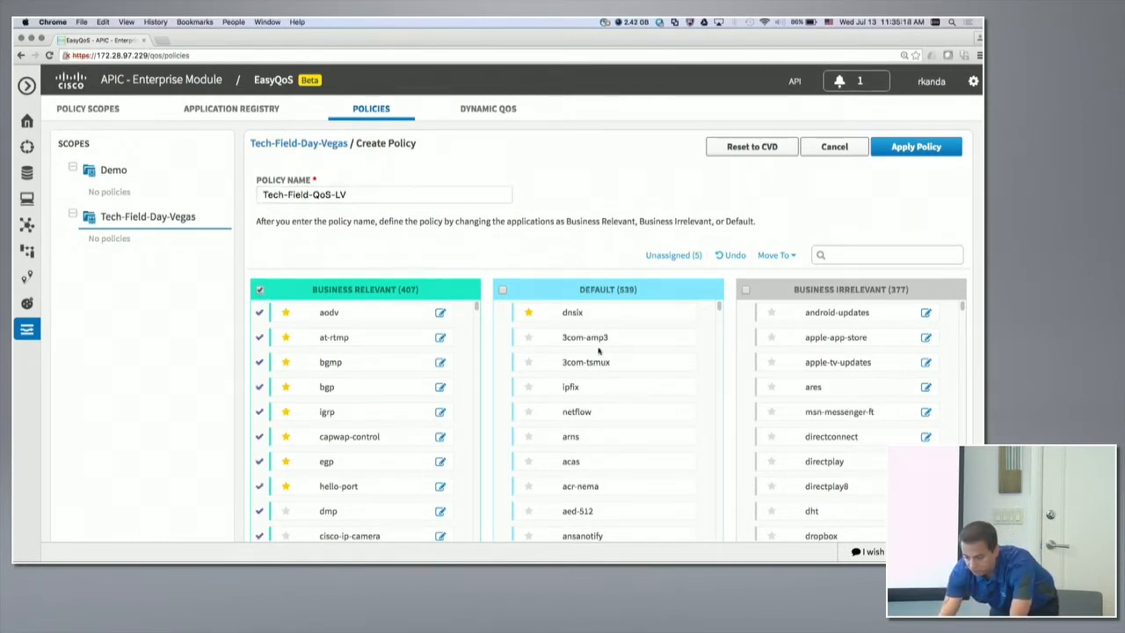
{"action": "left_click", "coordinate": [776, 257]}
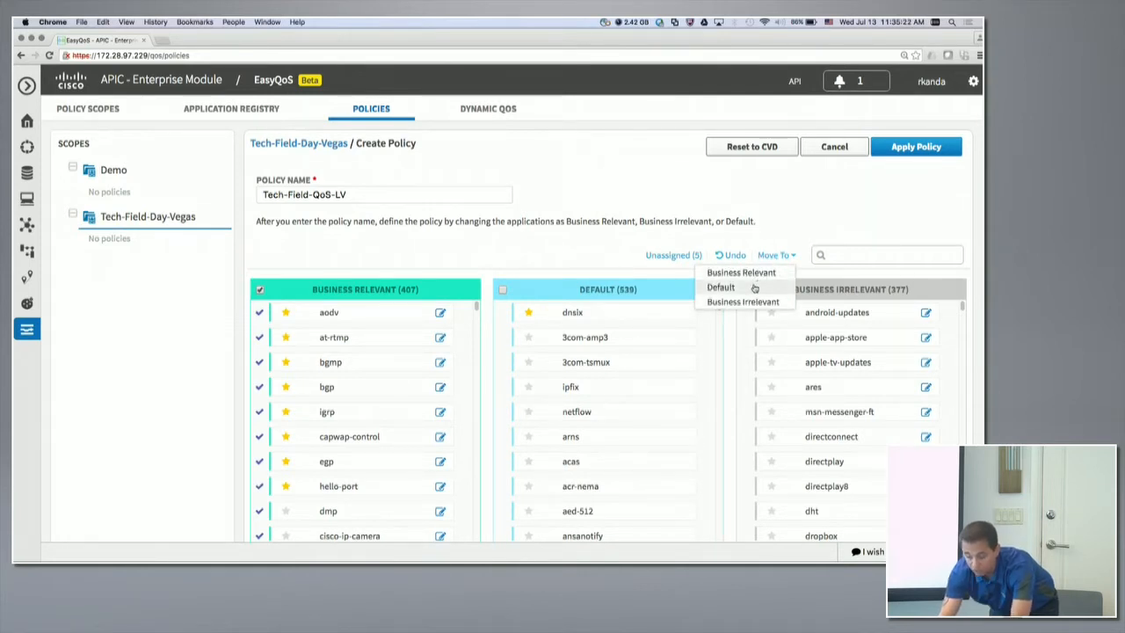
{"action": "left_click", "coordinate": [722, 288]}
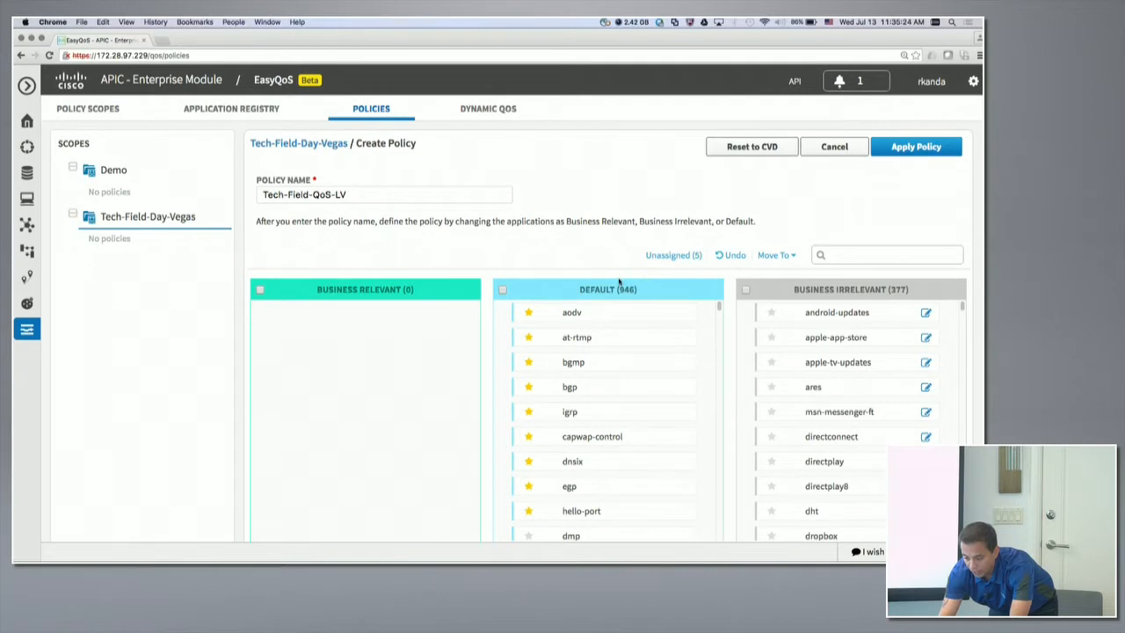
Show the unassigned applications and assign dscponly and Tech-Field-Demo to the Business Relevant category.
{"action": "left_click", "coordinate": [674, 255]}
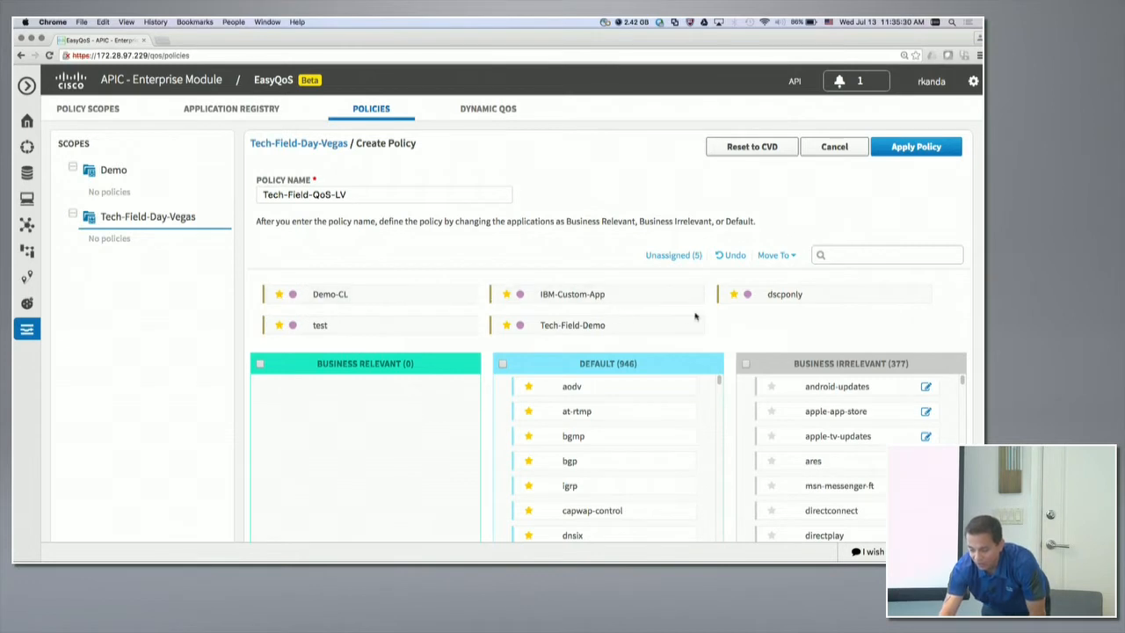
{"action": "left_click_drag", "start_coordinate": [824, 299], "coordinate": [342, 396]}
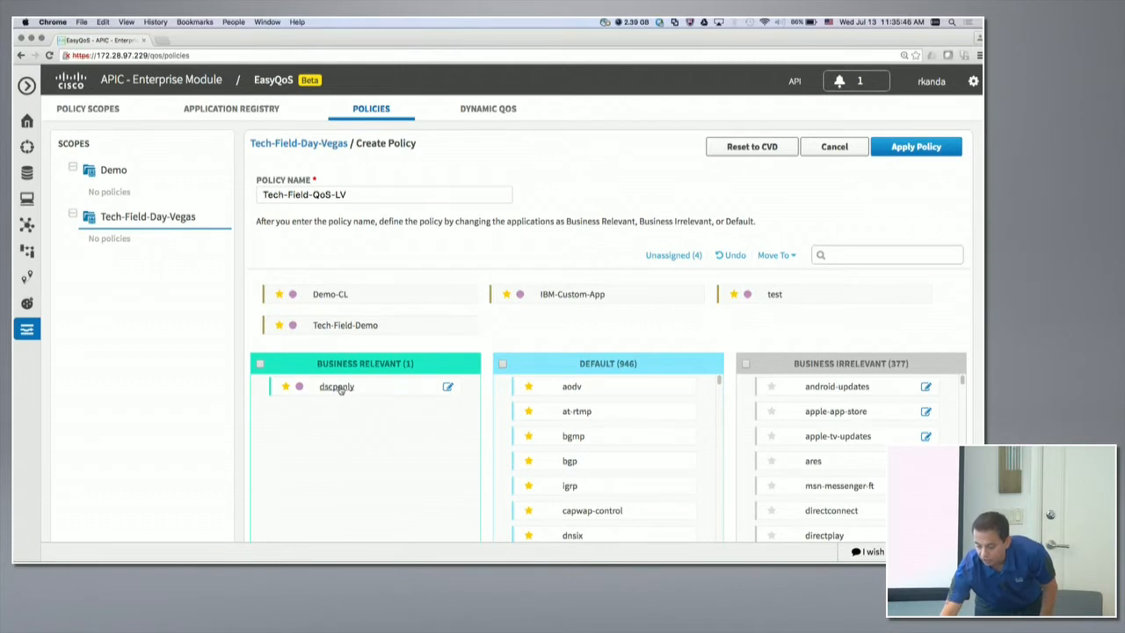
{"action": "left_click", "coordinate": [339, 390]}
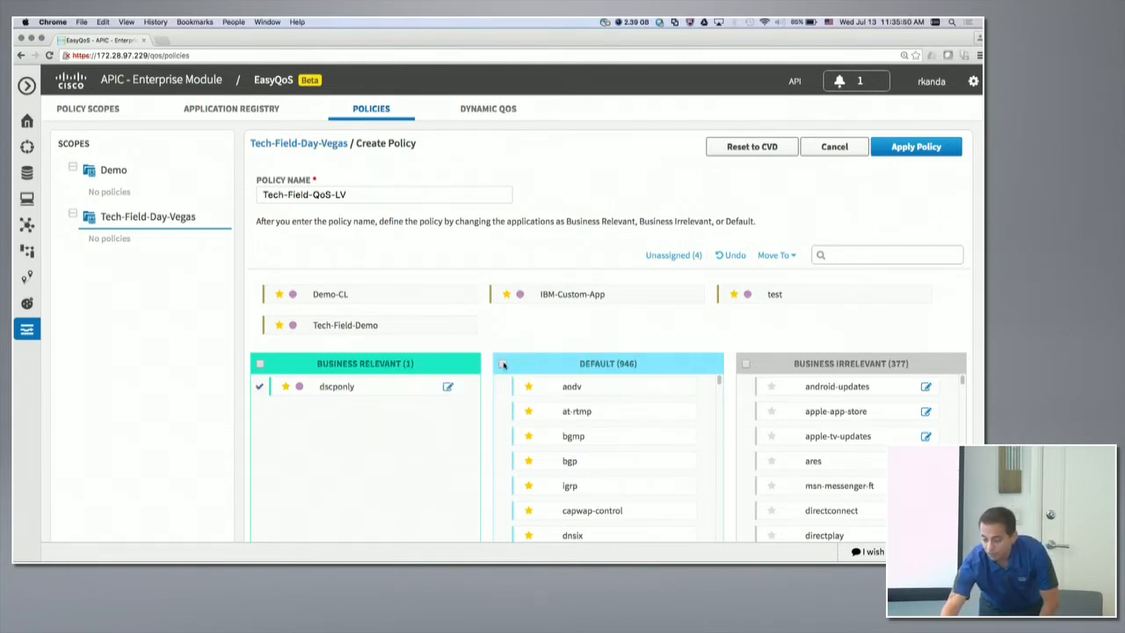
{"action": "left_click", "coordinate": [261, 391]}
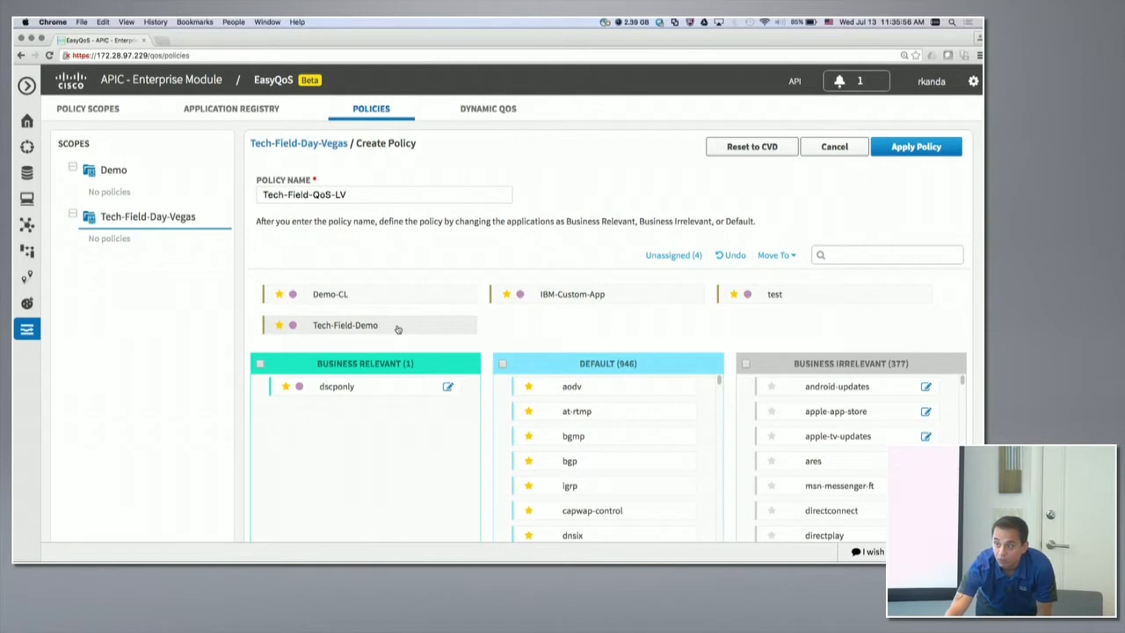
{"action": "left_click_drag", "start_coordinate": [382, 334], "coordinate": [330, 412]}
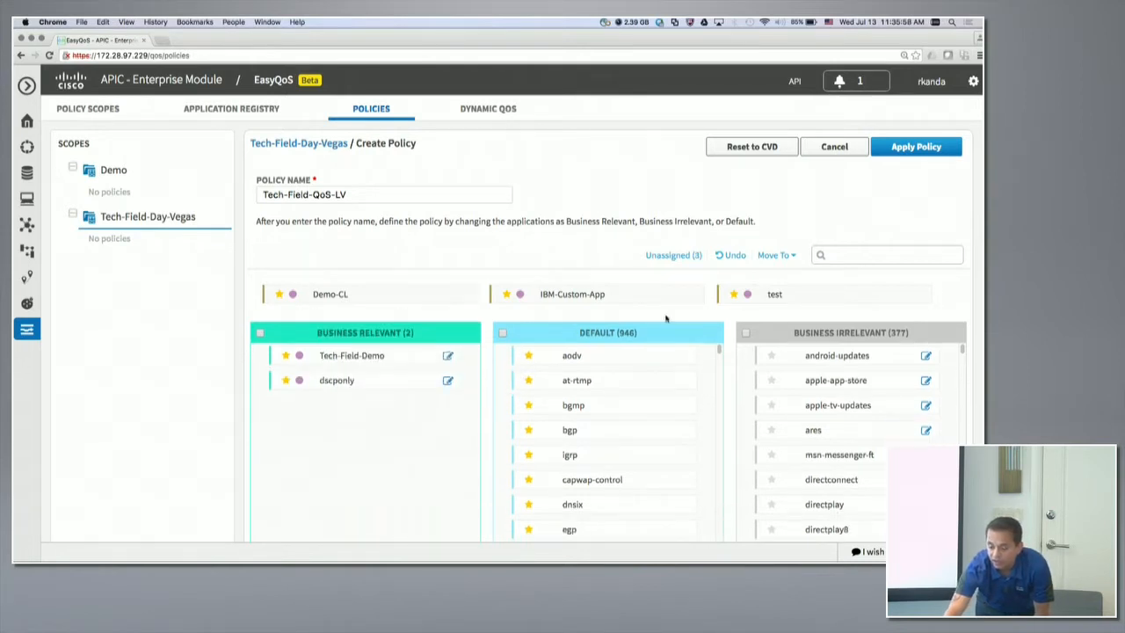
Search the applications for SSH, move ssh from Default to Business Relevant, and clear the search.
{"action": "left_click", "coordinate": [841, 257]}
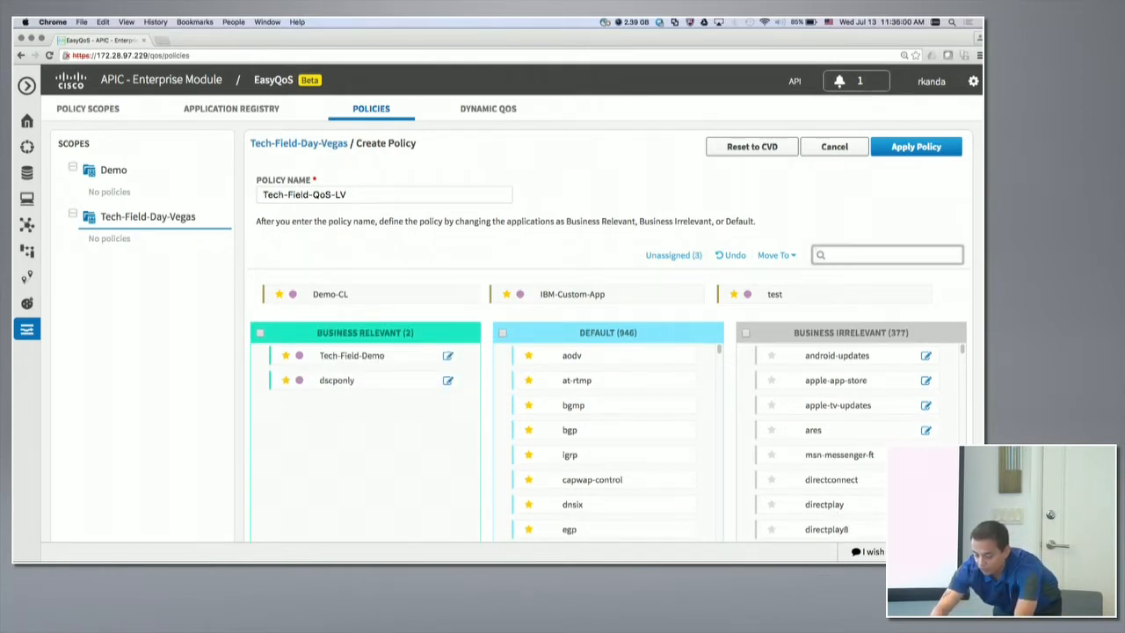
{"action": "type", "text": "SSH"}
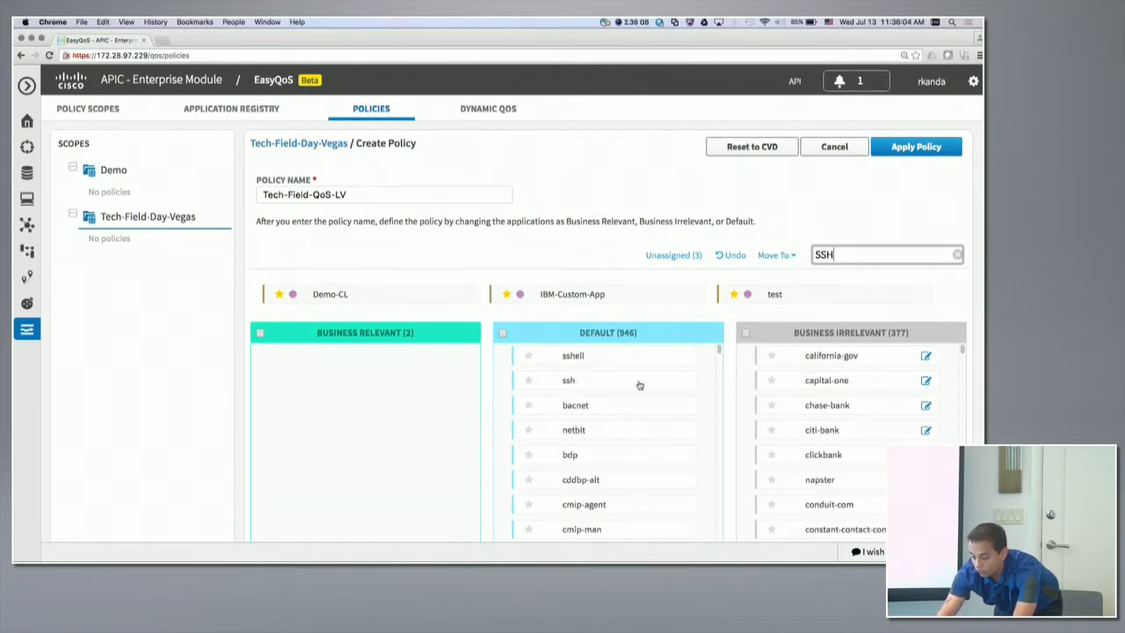
{"action": "left_click_drag", "start_coordinate": [640, 385], "coordinate": [334, 378]}
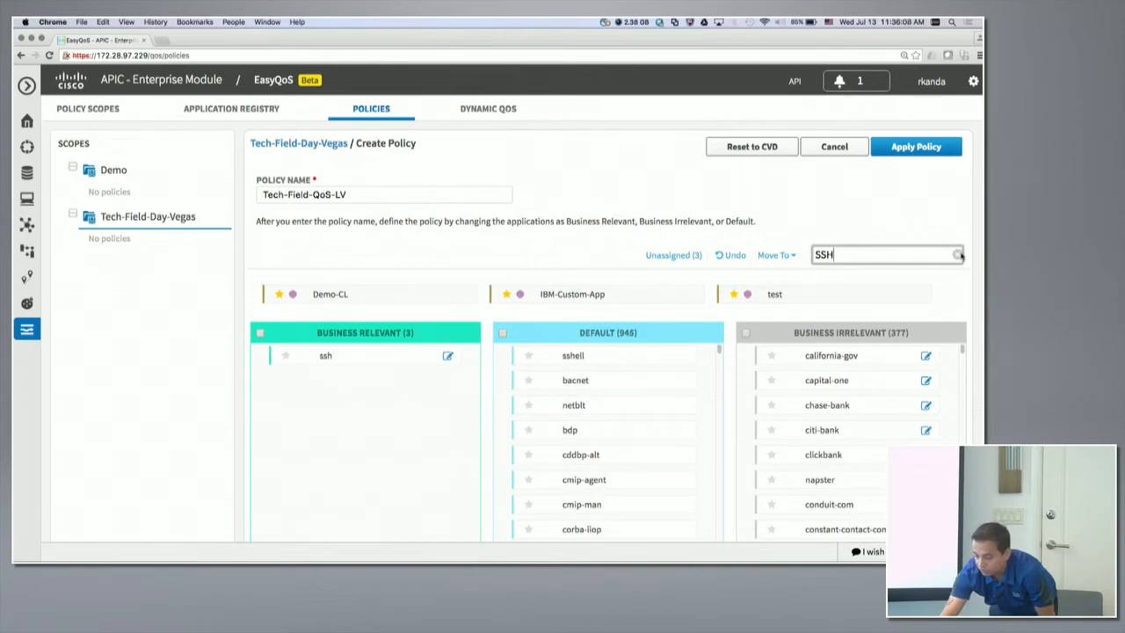
{"action": "left_click", "coordinate": [958, 255]}
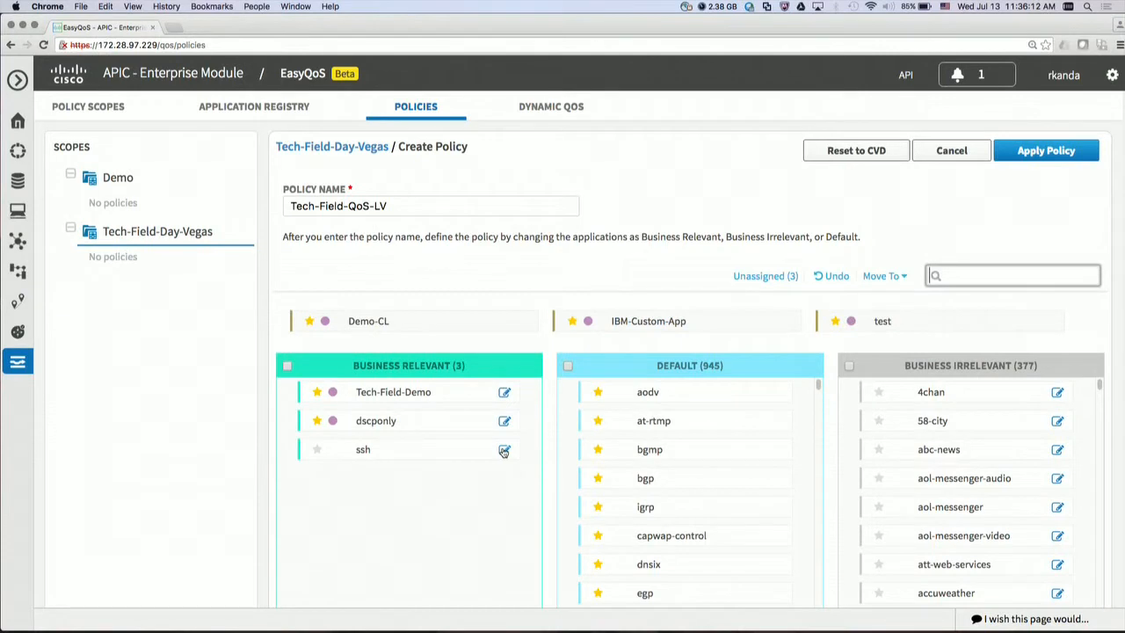
Edit the details of the ssh application and start adding a consumer named IT-Staff-222.
{"action": "left_click", "coordinate": [446, 406]}
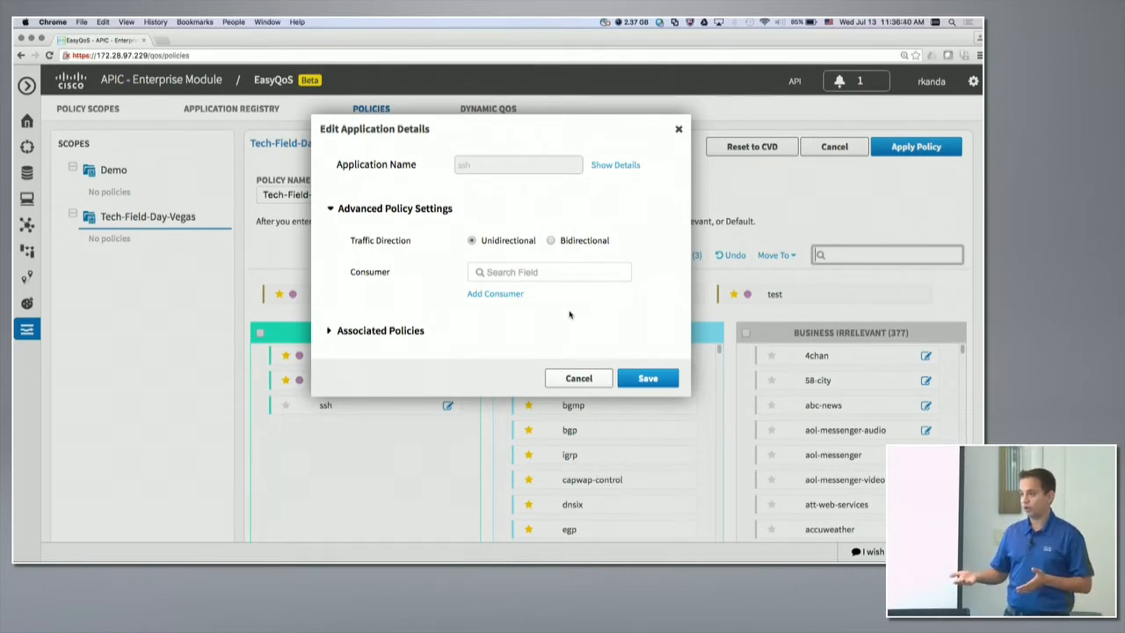
{"action": "left_click", "coordinate": [497, 295]}
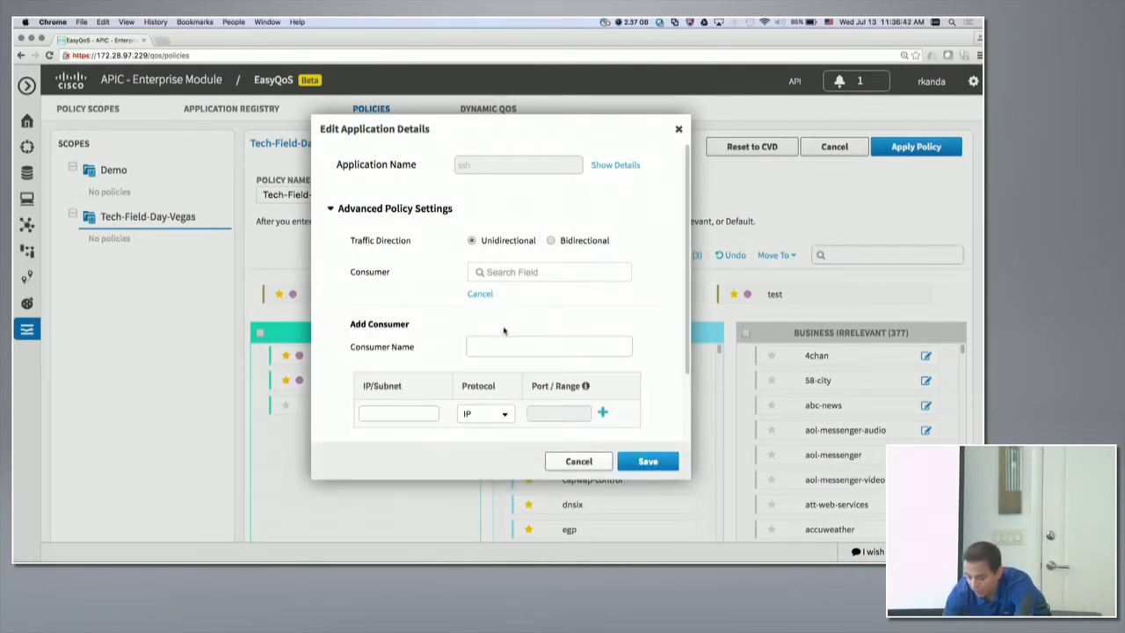
{"action": "left_click", "coordinate": [493, 345]}
{"action": "type", "text": "IT-"}
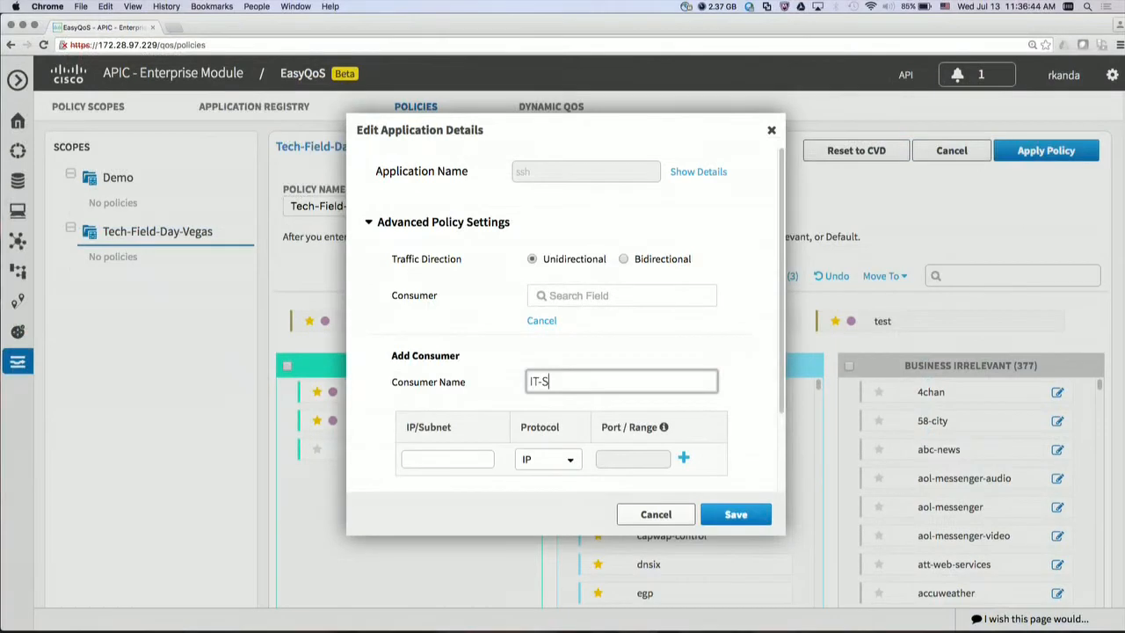
{"action": "type", "text": "Staff-222"}
Set the consumer's subnet to 50.50.50.0/24 with protocol IP, create the consumer and save the ssh application details.
{"action": "left_click", "coordinate": [412, 457]}
{"action": "type", "text": "50.50.50.0/24"}
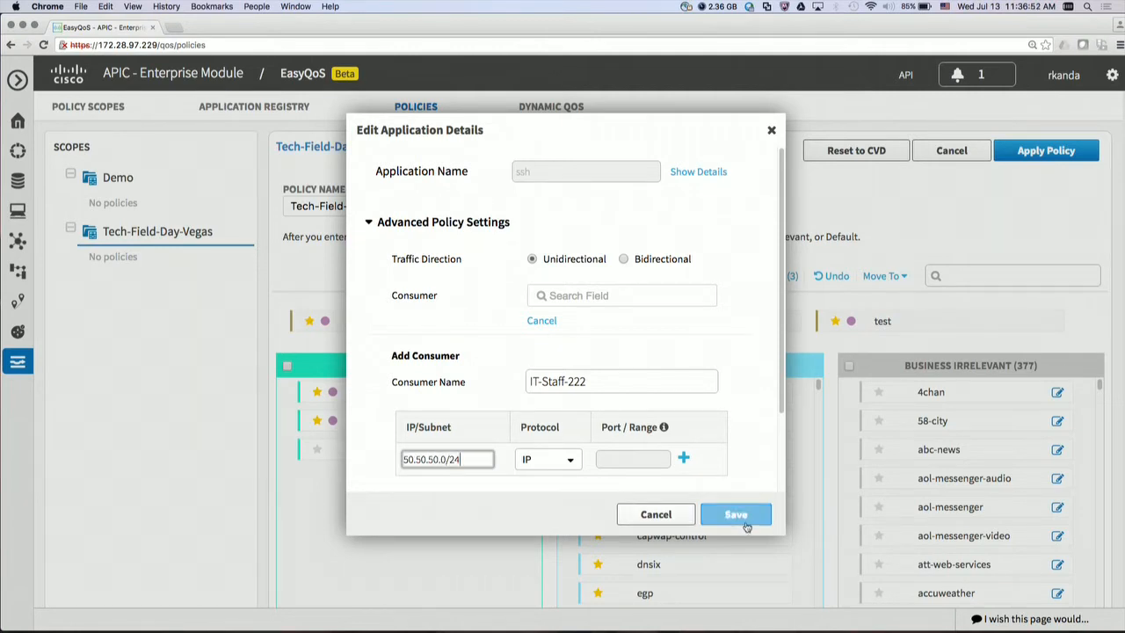
{"action": "scroll", "coordinate": [755, 422], "scroll_direction": "down", "scroll_amount": 3}
{"action": "left_click", "coordinate": [711, 406]}
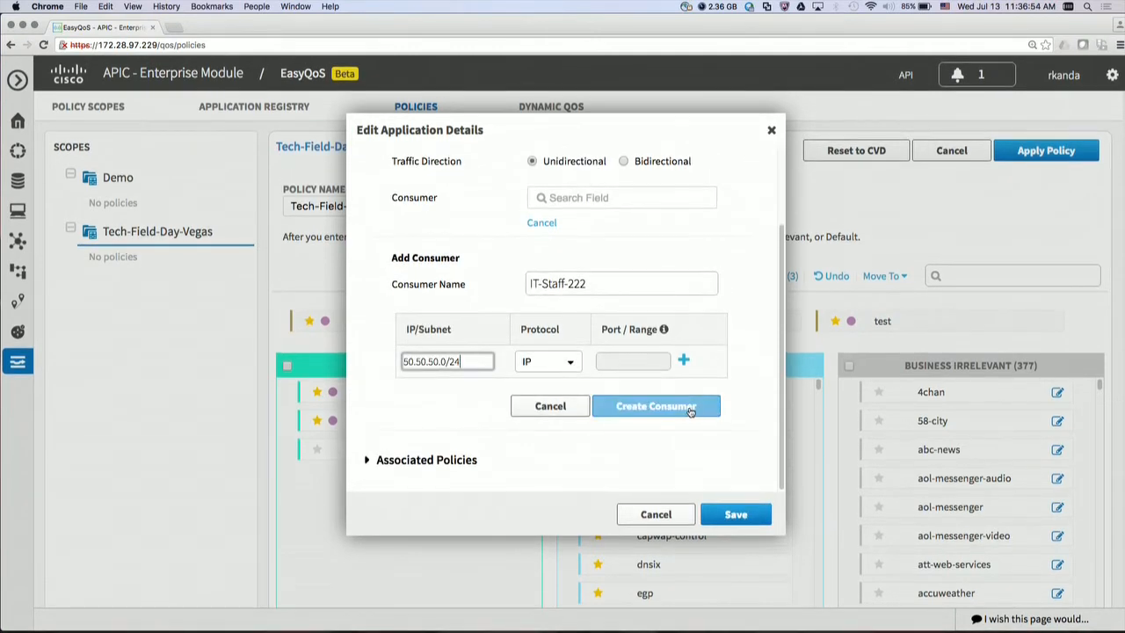
{"action": "left_click", "coordinate": [737, 441]}
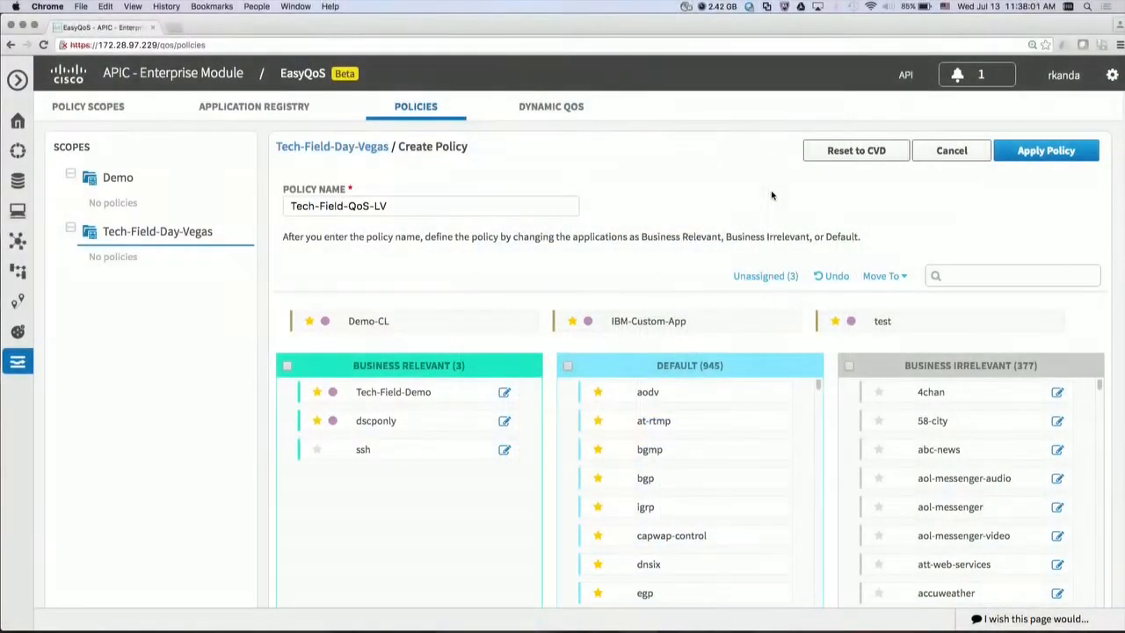
Switch to Terminal, check that the Branch-Router1 console responds, and bring up the other SSH session.
{"action": "key", "text": "ctrl+Right"}
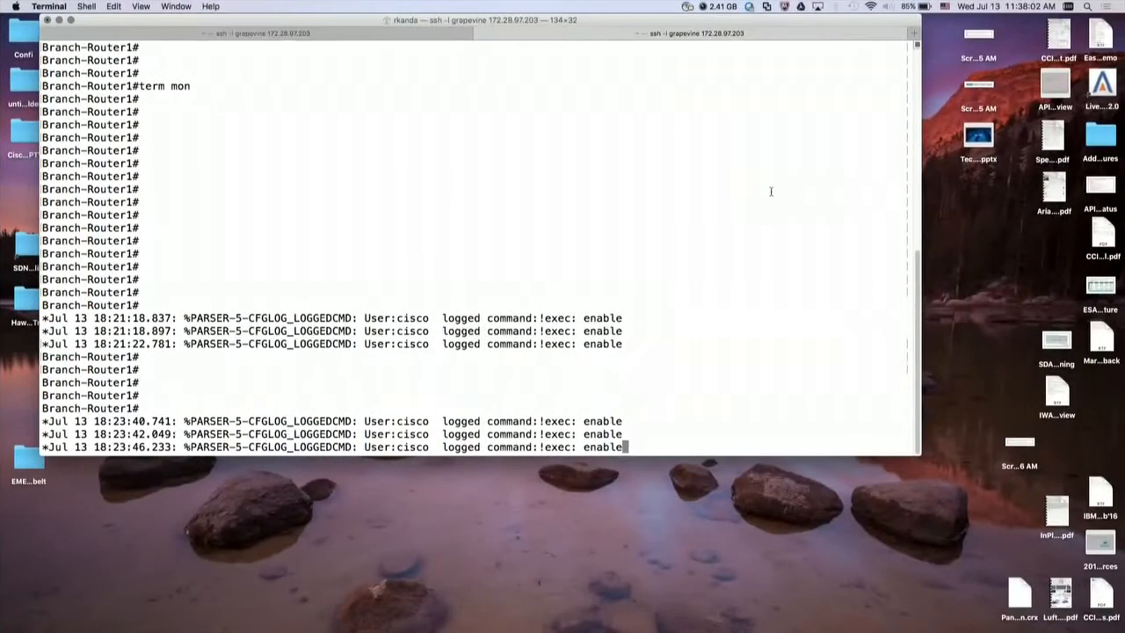
{"action": "key", "text": "Return"}
{"action": "key", "text": "Return"}
{"action": "key", "text": "Return"}
{"action": "key", "text": "Return"}
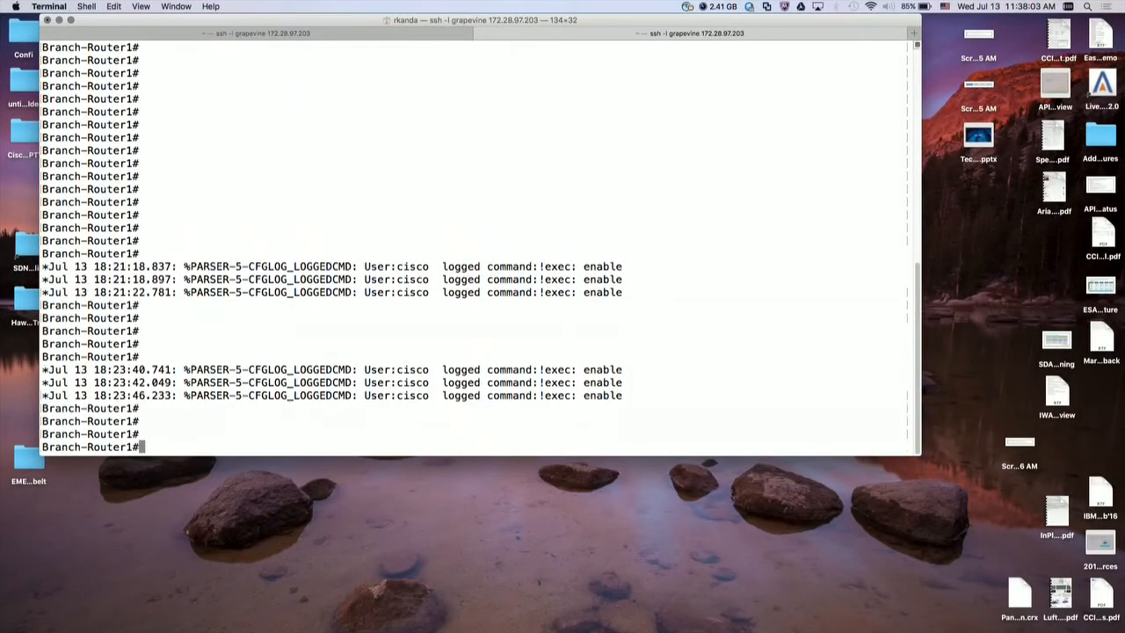
{"action": "left_click", "coordinate": [413, 35]}
Switch to Chrome to apply the Tech-Field-QoS-LV policy, and return to Terminal to watch the commands logged on the device.
{"action": "key", "text": "ctrl+Left"}
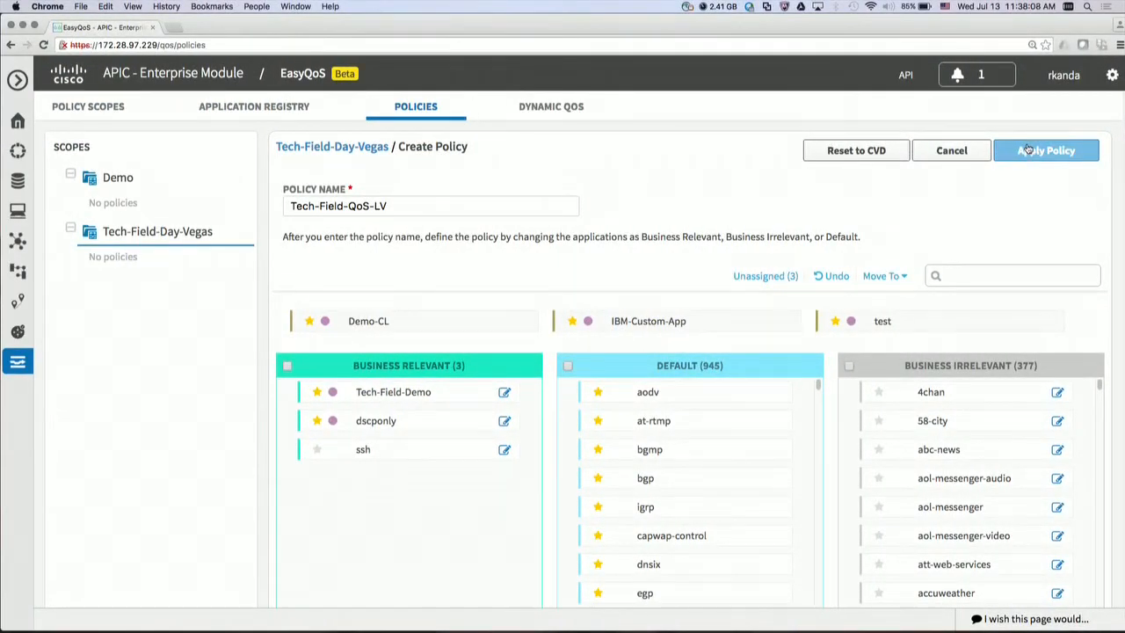
{"action": "left_click", "coordinate": [1028, 149]}
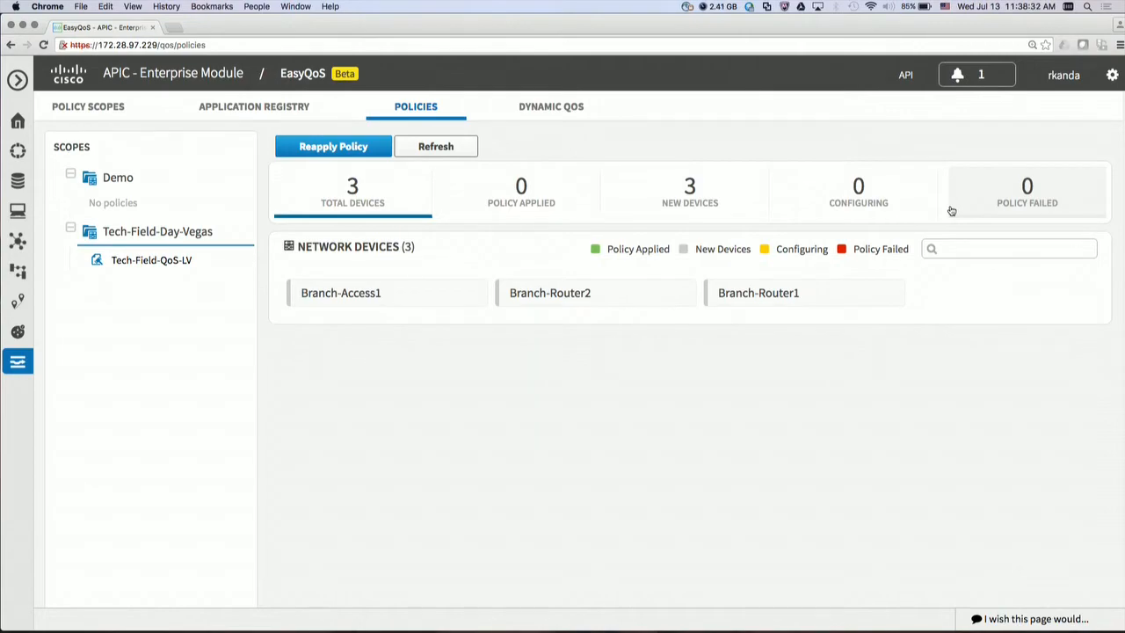
{"action": "key", "text": "ctrl+Right"}
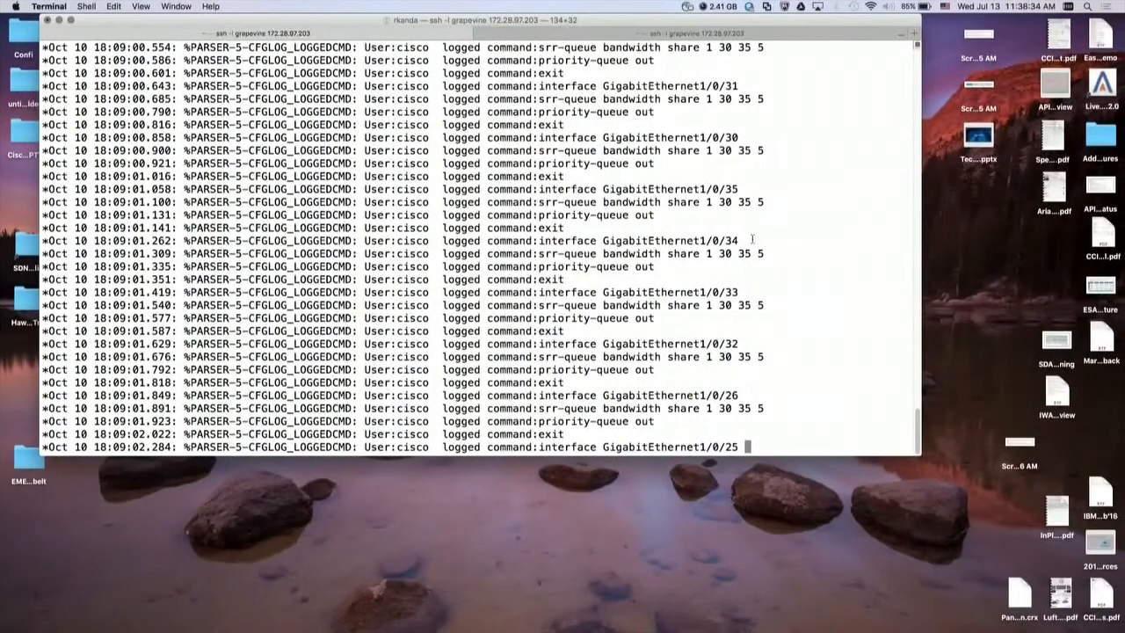